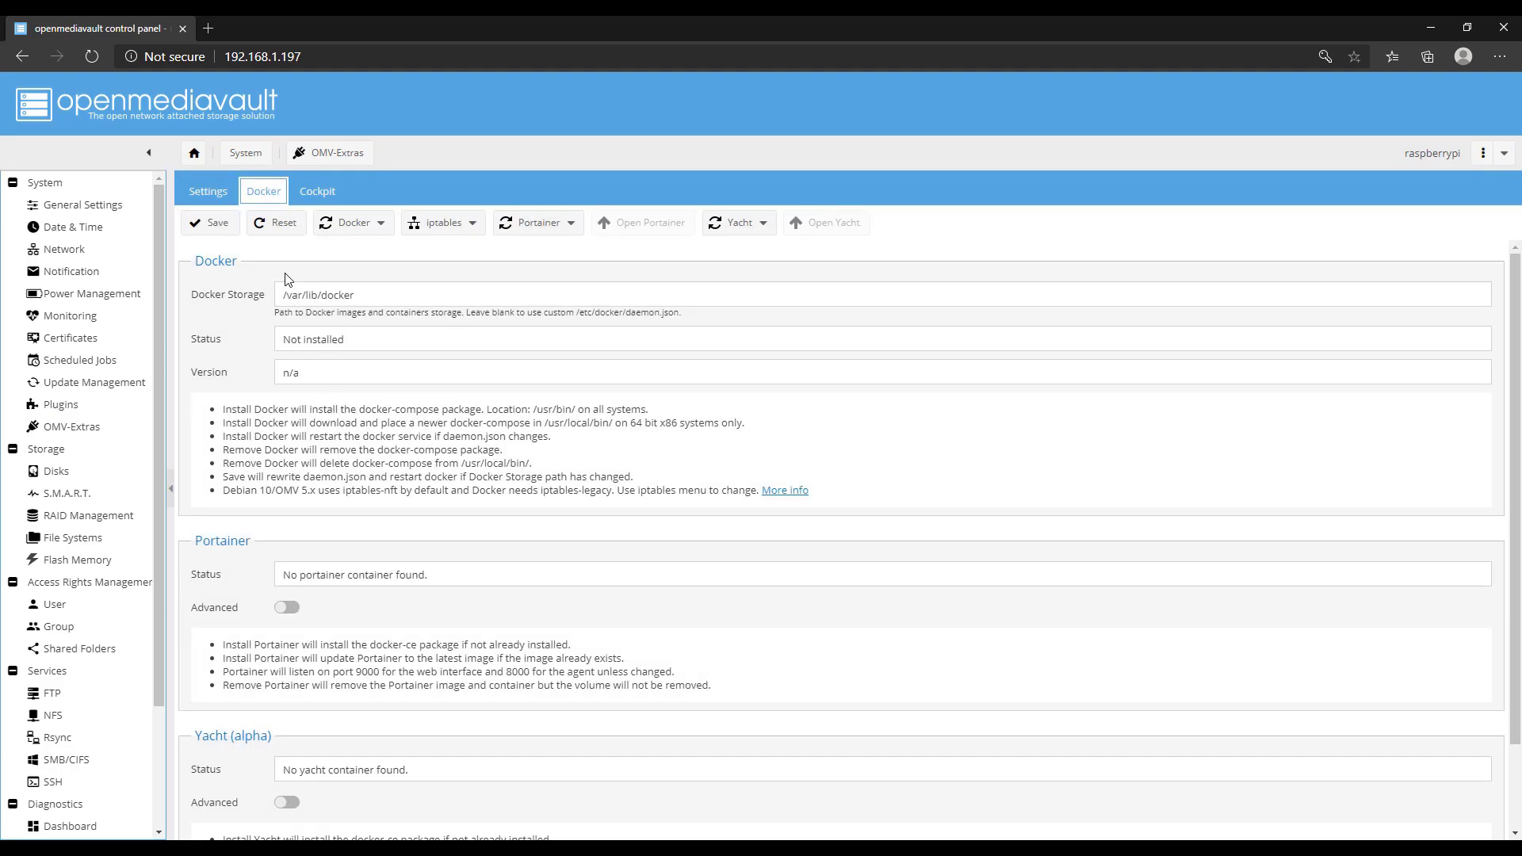
# Install Docker on the openmediavault NAS, then install Portainer.
pyautogui.click(380, 222)
pyautogui.click(383, 254)
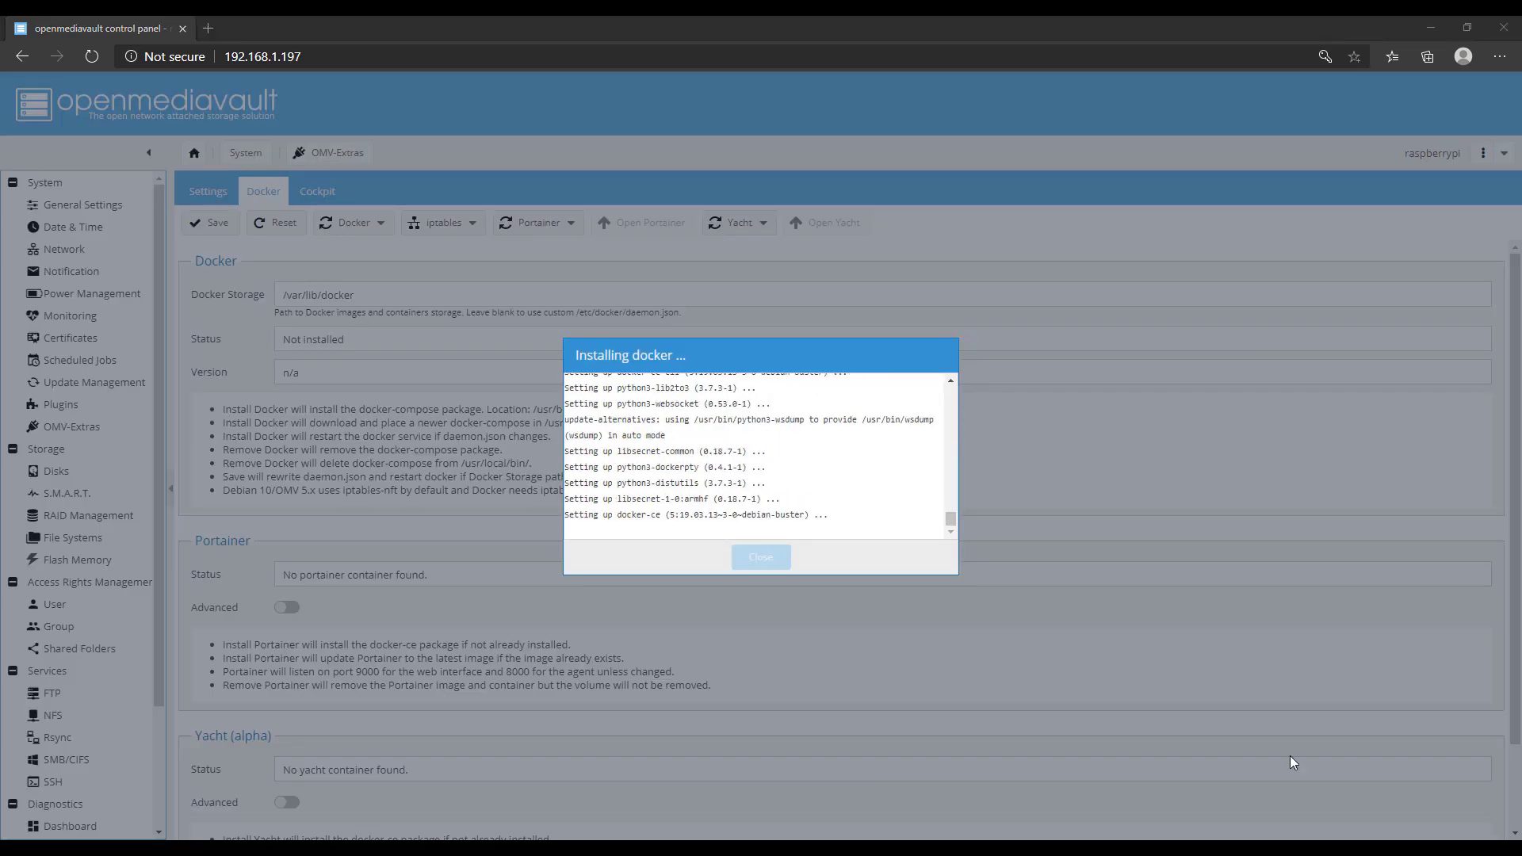
pyautogui.click(554, 222)
pyautogui.click(554, 254)
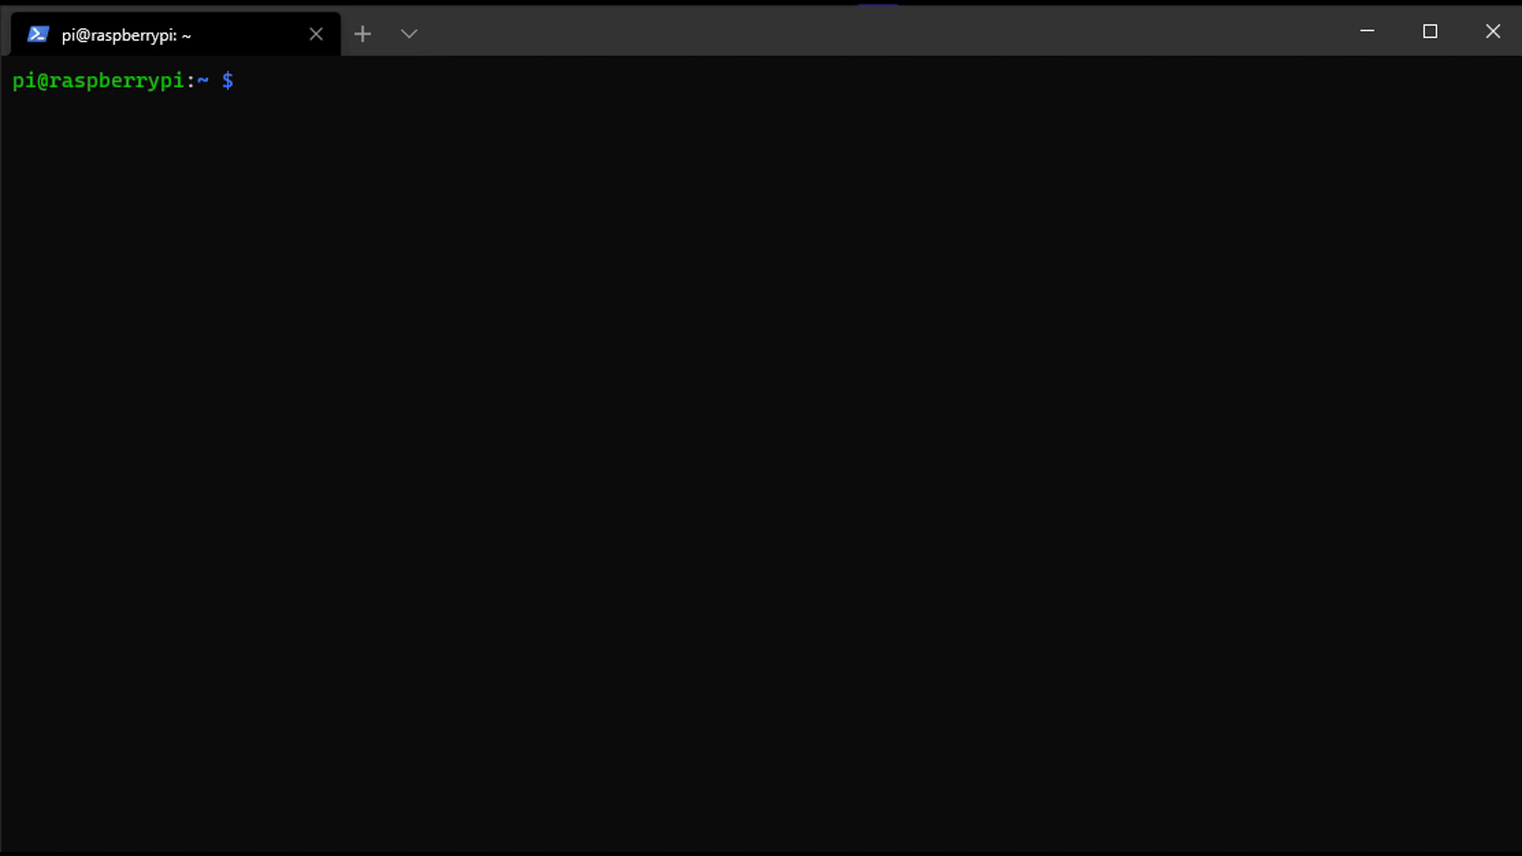
# Run ifconfig to find the Pi's wired interface and its 192.168.1.197 address.
pyautogui.write('ifconfig')
pyautogui.press('Return')
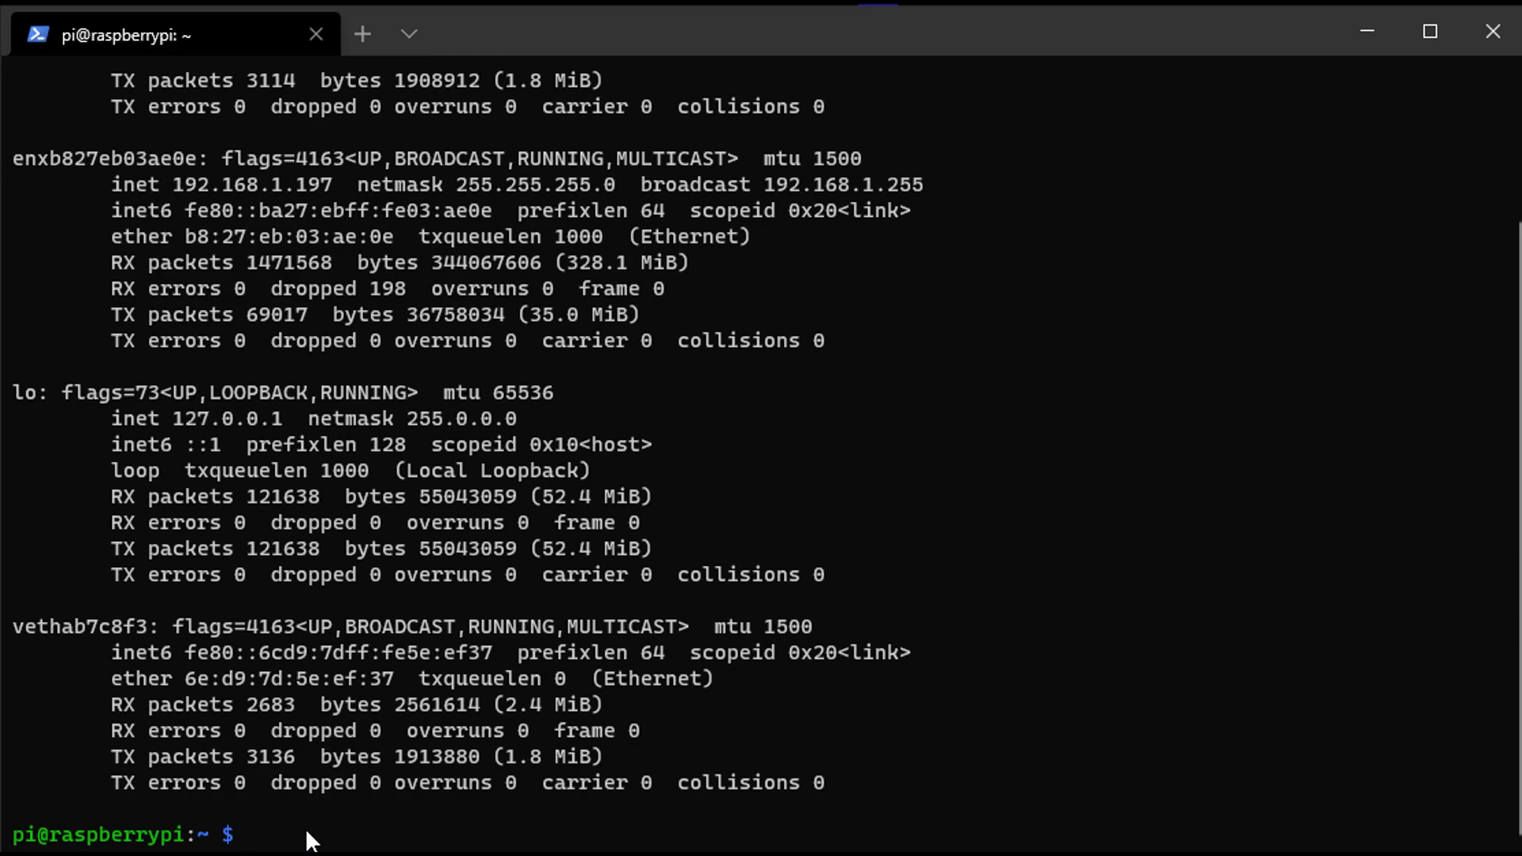
# Paste and run the macvlan command creating ag_network with range 192.168.1.194/32.
pyautogui.write('sudo docker network create -d macvlan -o parent=enxb827eb03ae0e --subnet=192.168.1.0/24 --gateway=192.168.1.1 --ip-range=192.168.1.194/32 ag_network')
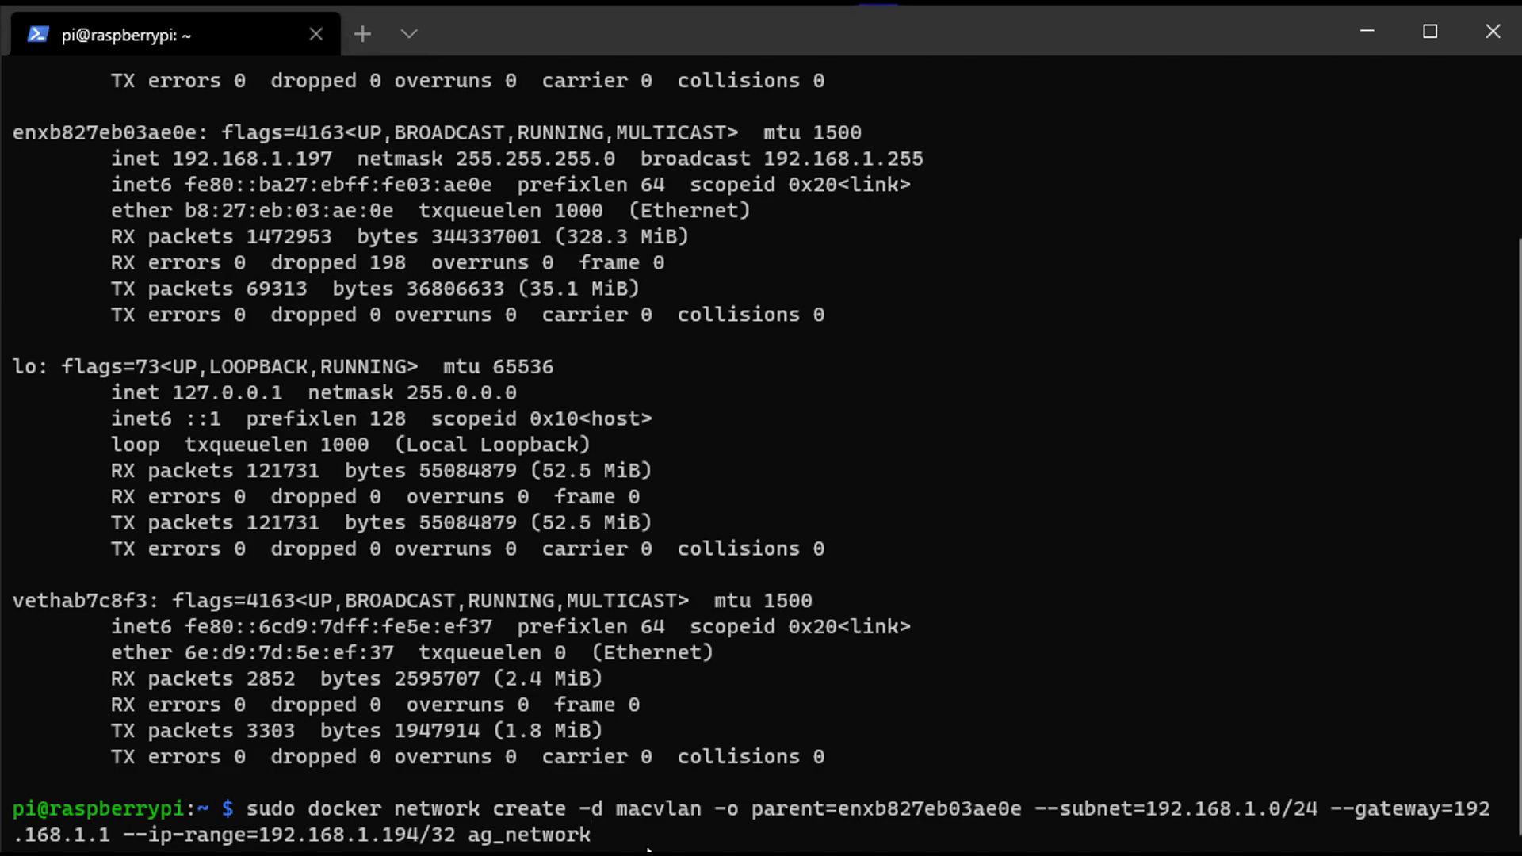
pyautogui.press('Return')
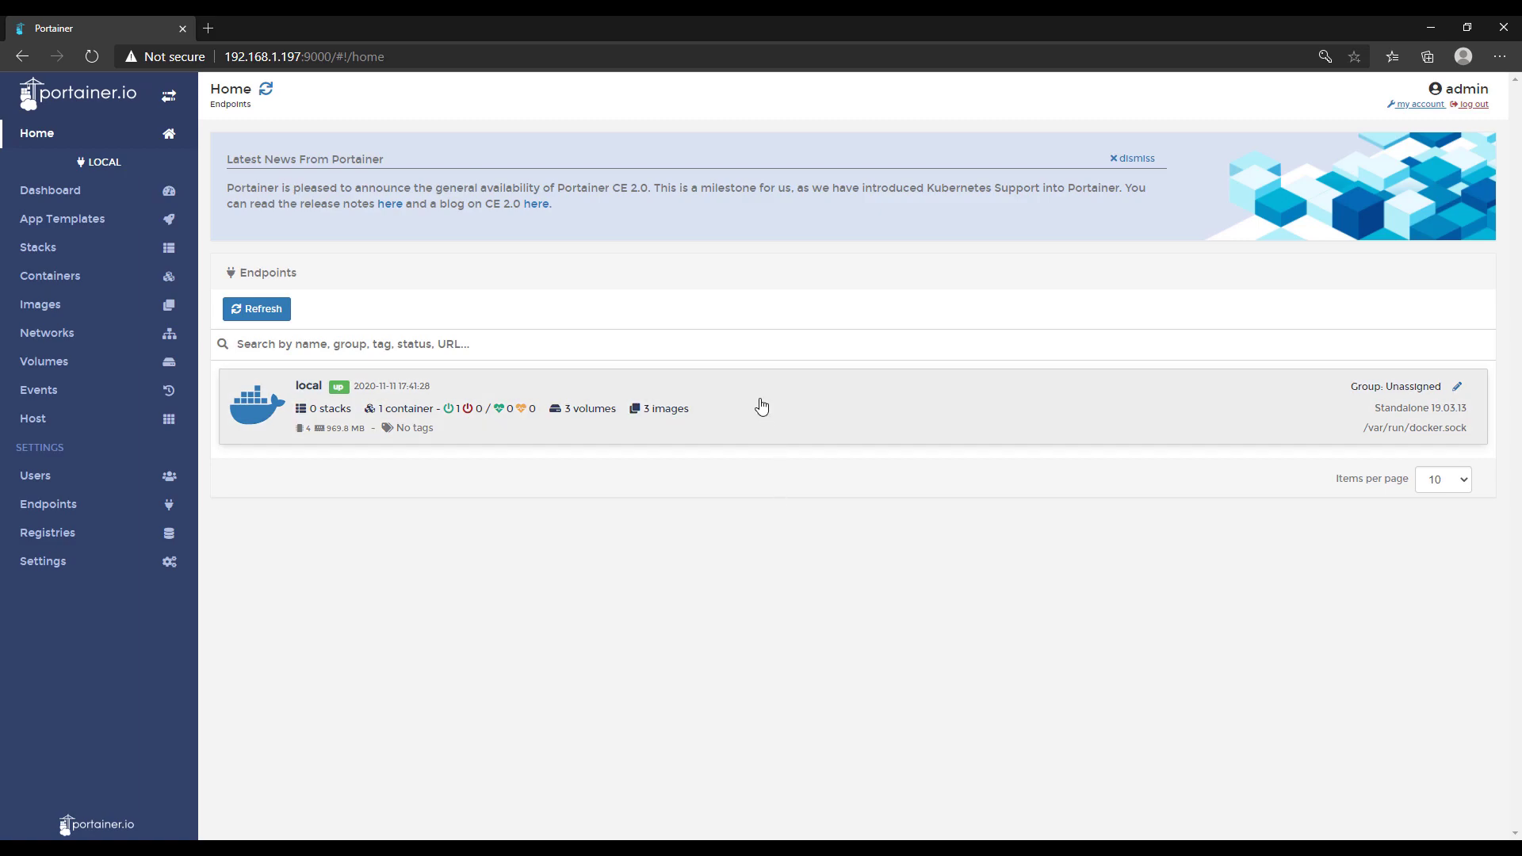
# Create a volume named ag-conf in the local Docker environment.
pyautogui.click(621, 415)
pyautogui.click(96, 369)
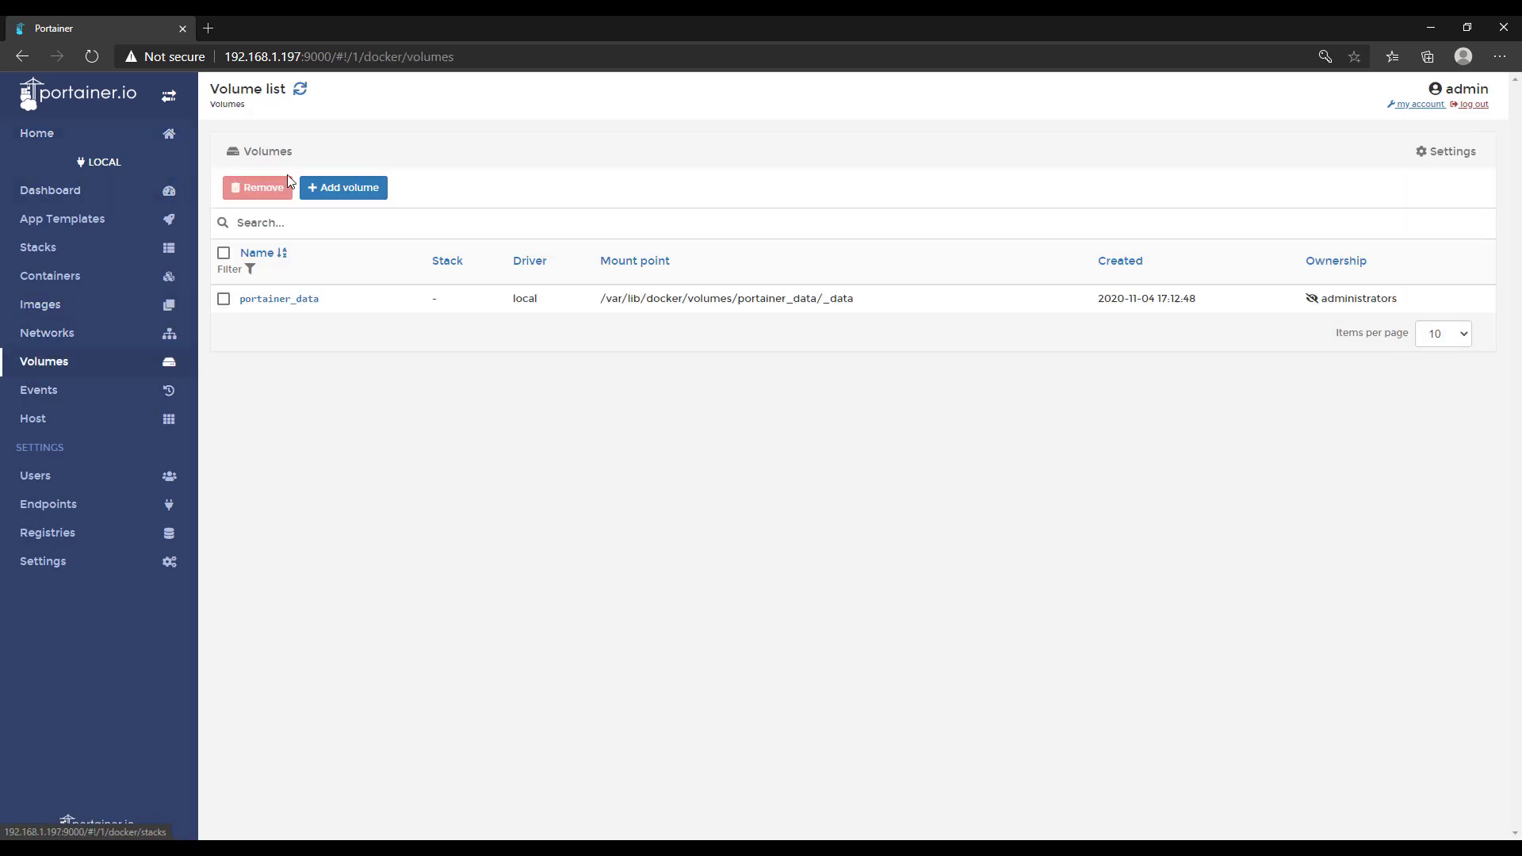
pyautogui.click(341, 187)
pyautogui.click(482, 163)
pyautogui.write('ag')
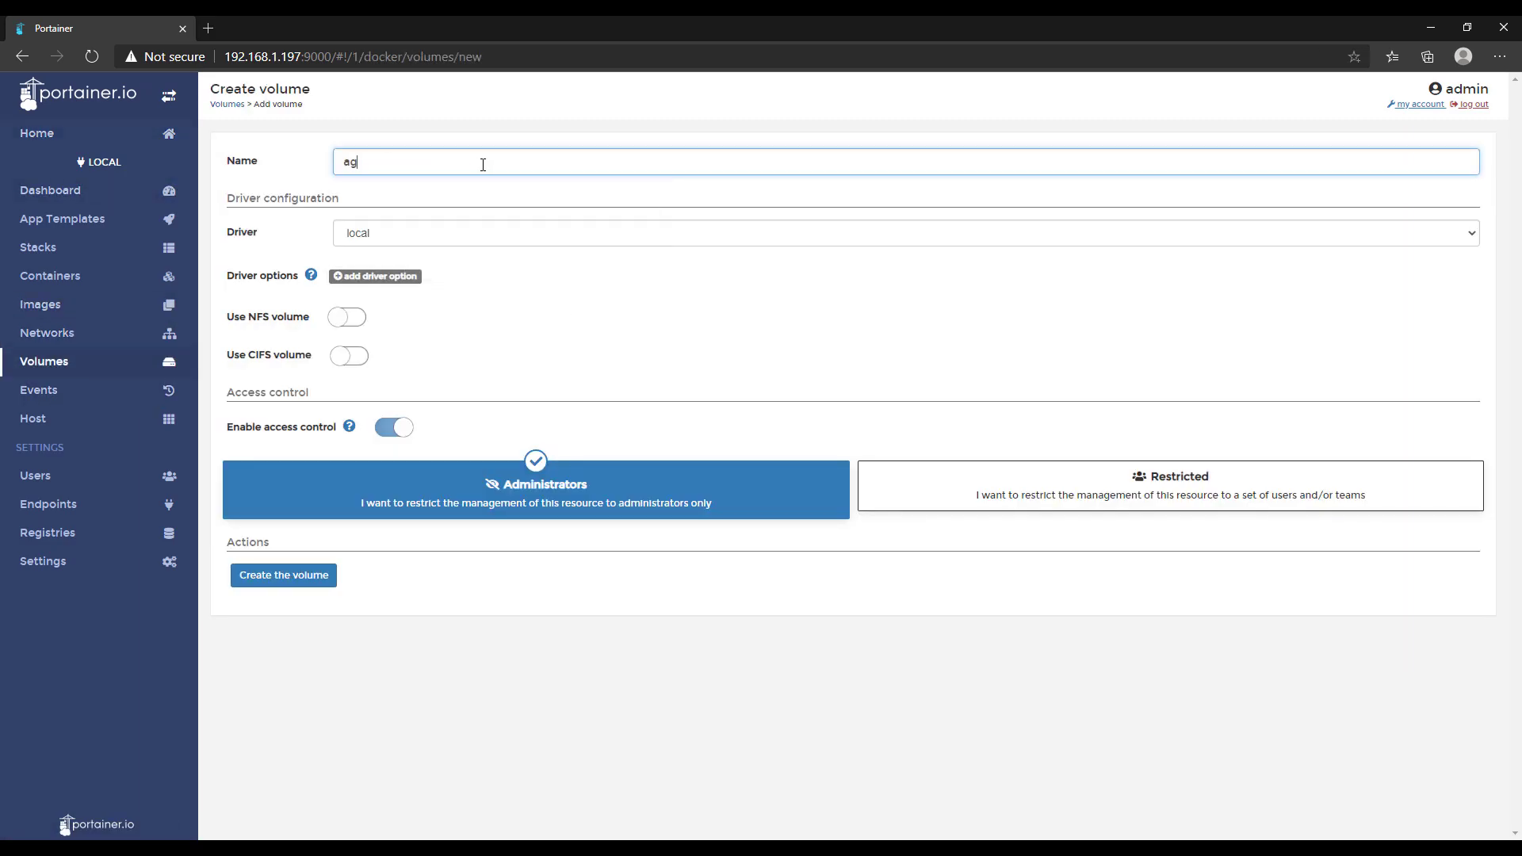
pyautogui.write('-conf')
pyautogui.click(319, 575)
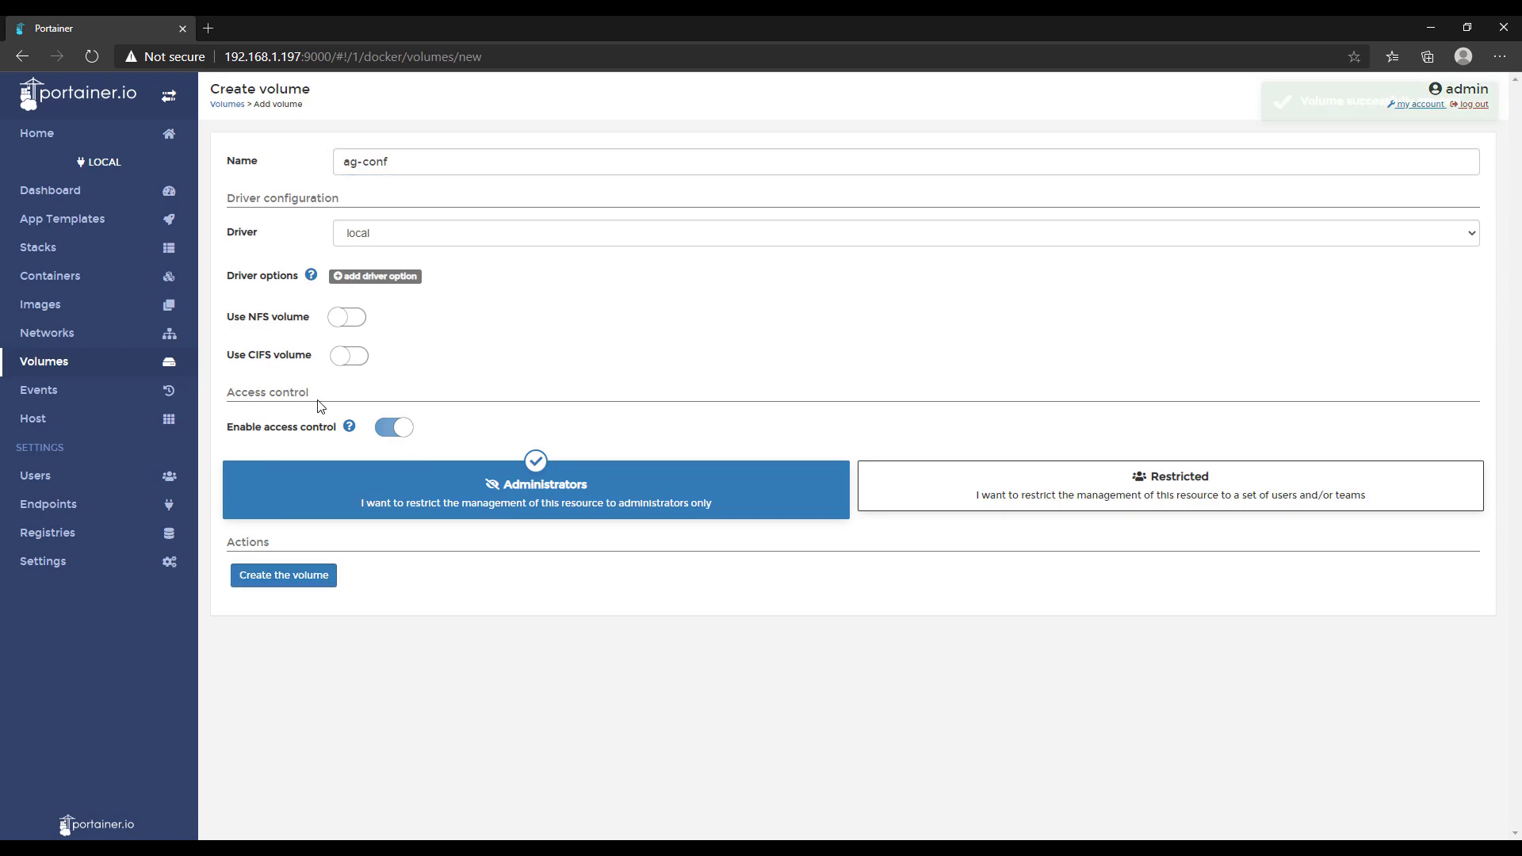
# Create a second volume named ag-work.
pyautogui.click(378, 187)
pyautogui.click(389, 159)
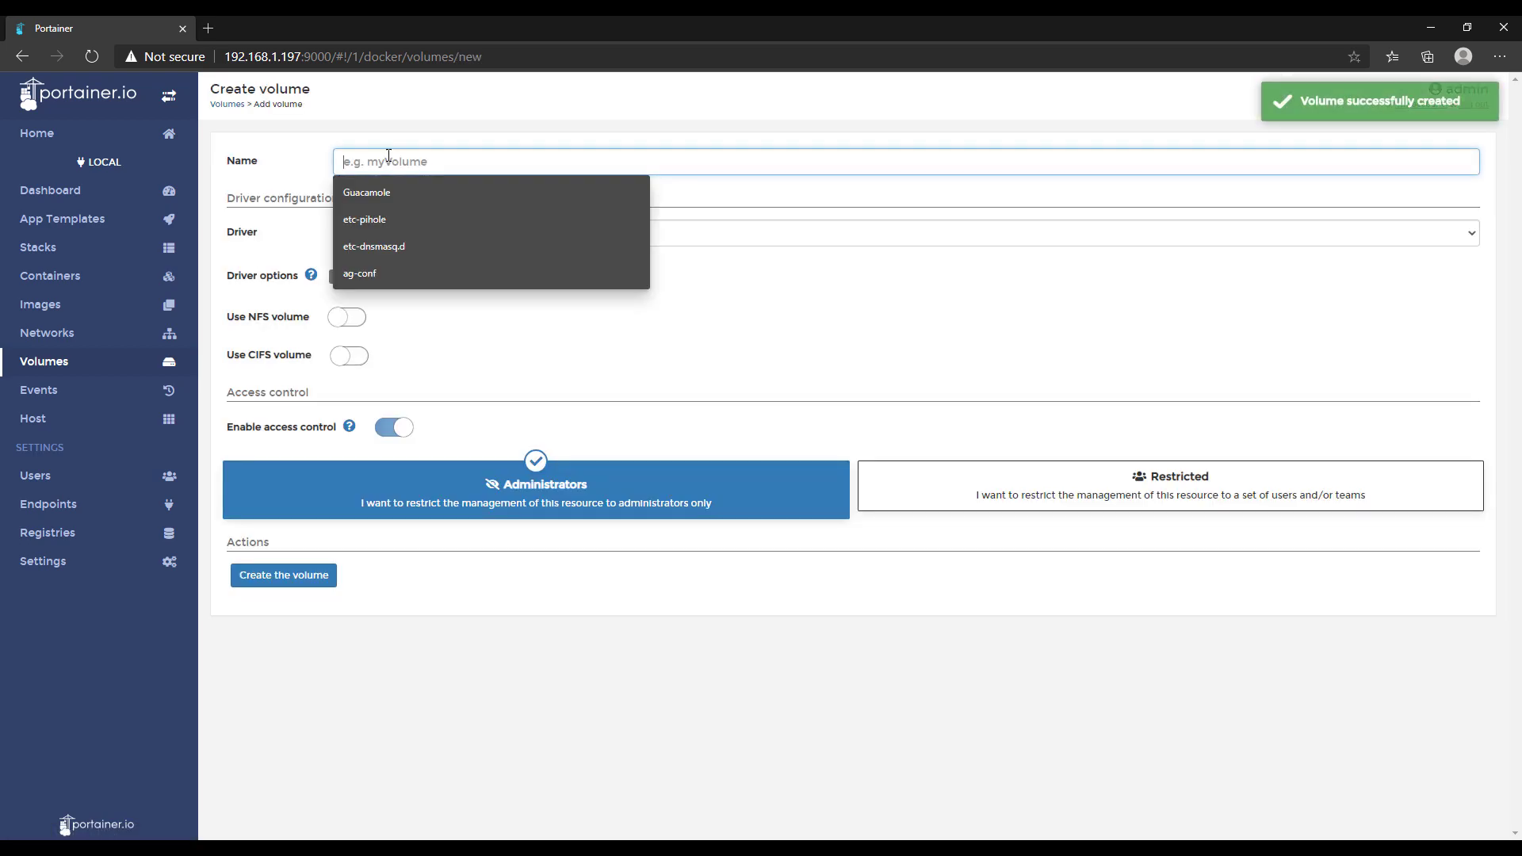
pyautogui.write('ag-work')
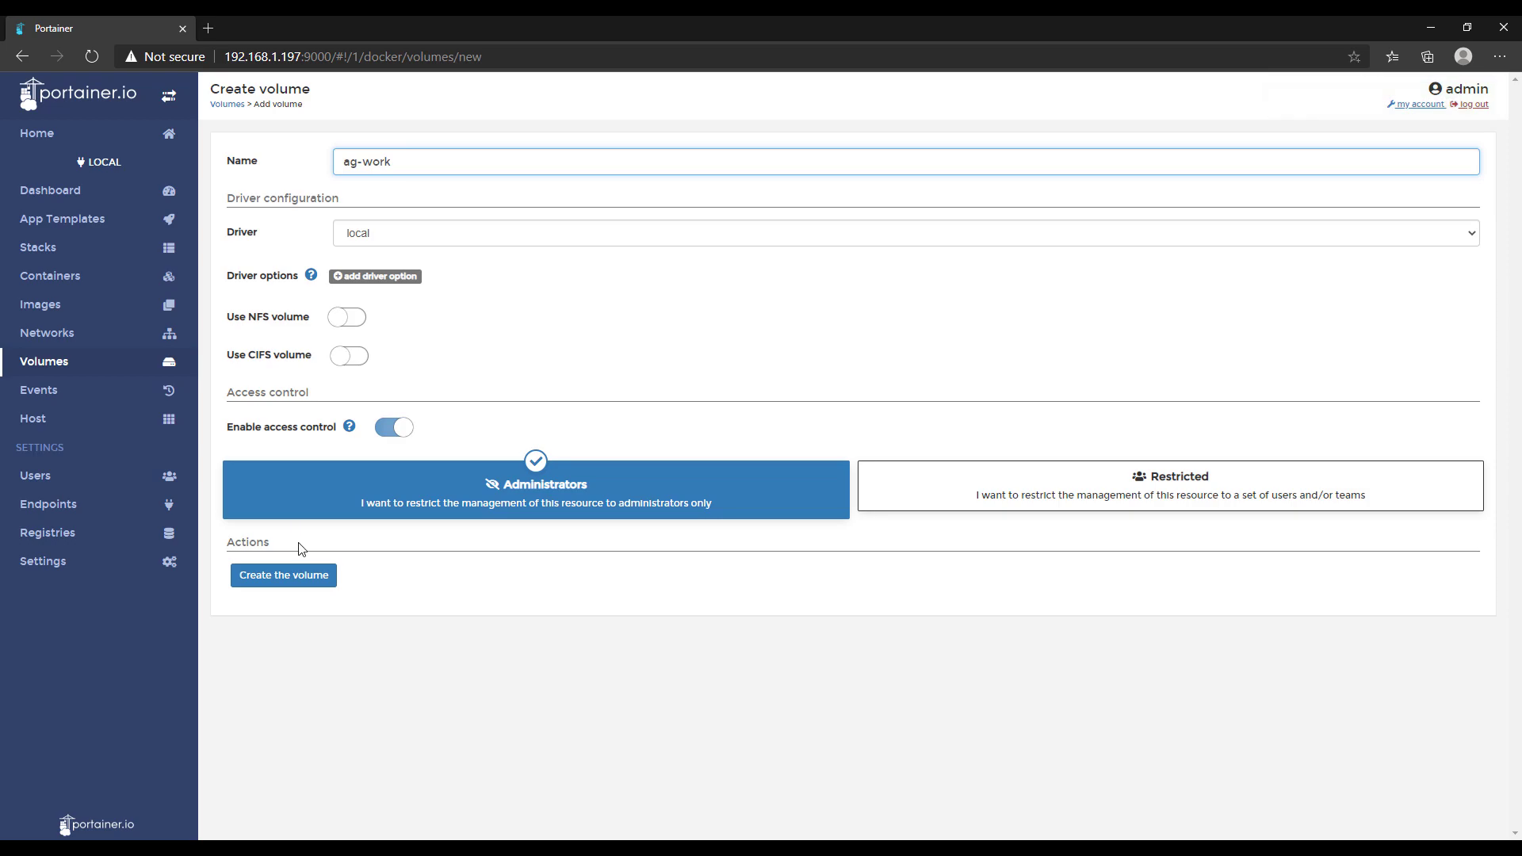
pyautogui.click(278, 575)
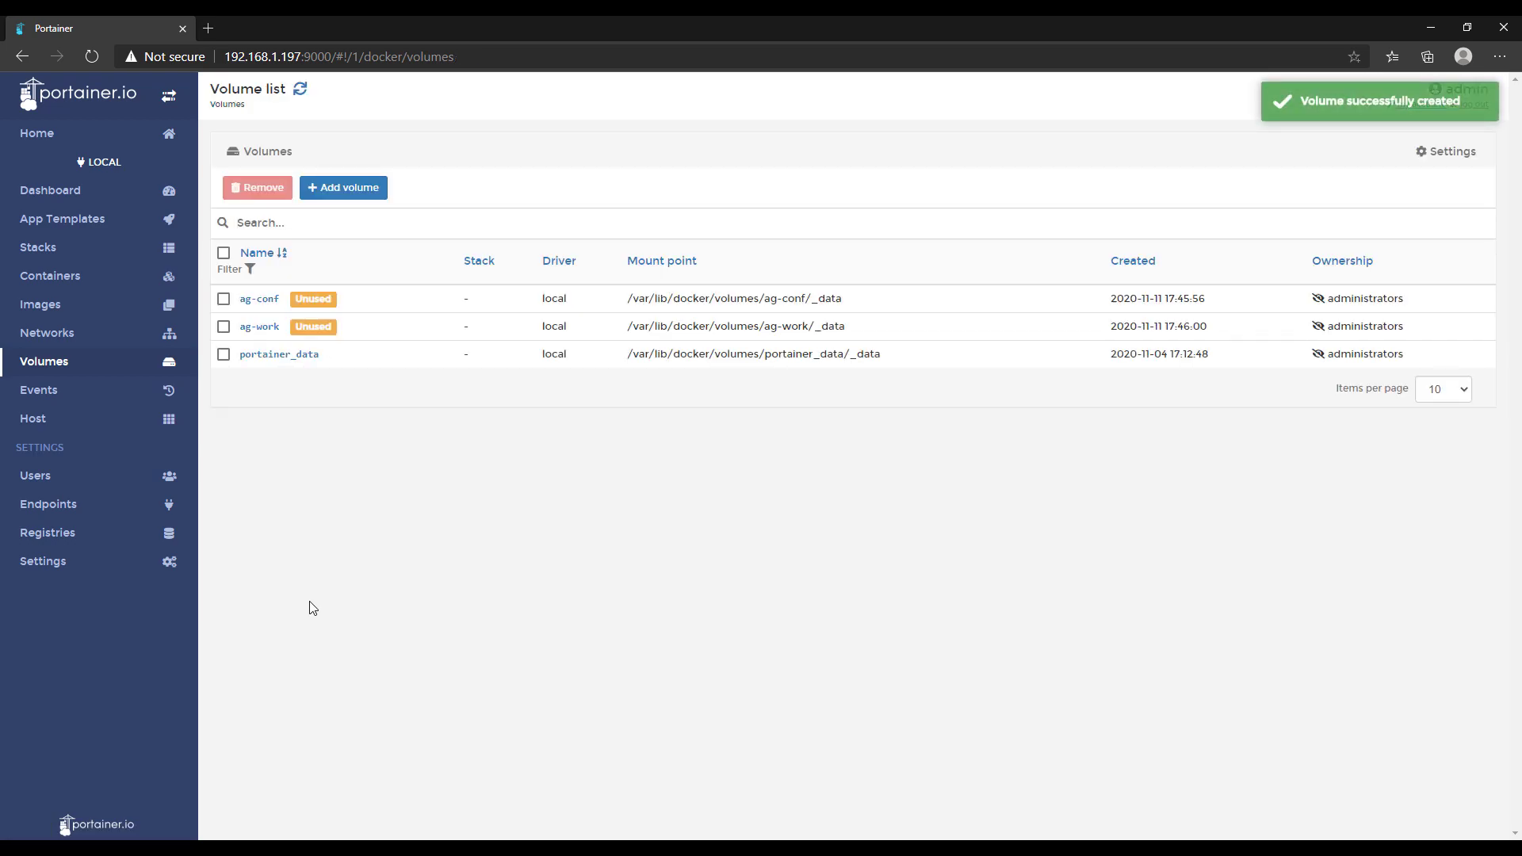
pyautogui.click(150, 277)
# Start a new container named AdGuardHome using the adguard/adguardhome image.
pyautogui.click(681, 188)
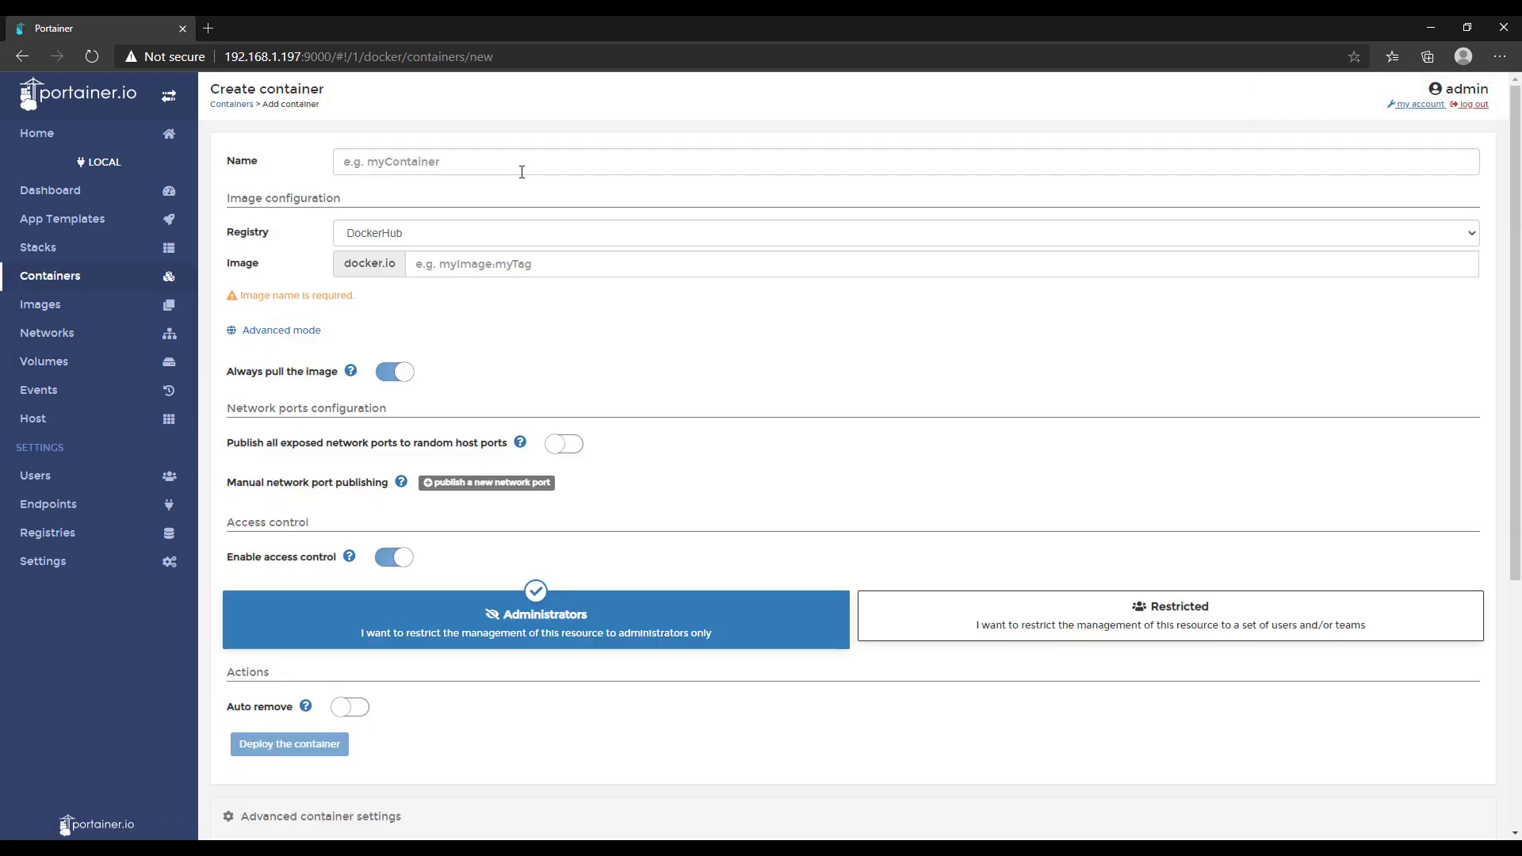
pyautogui.click(521, 172)
pyautogui.write('AdGuardHom')
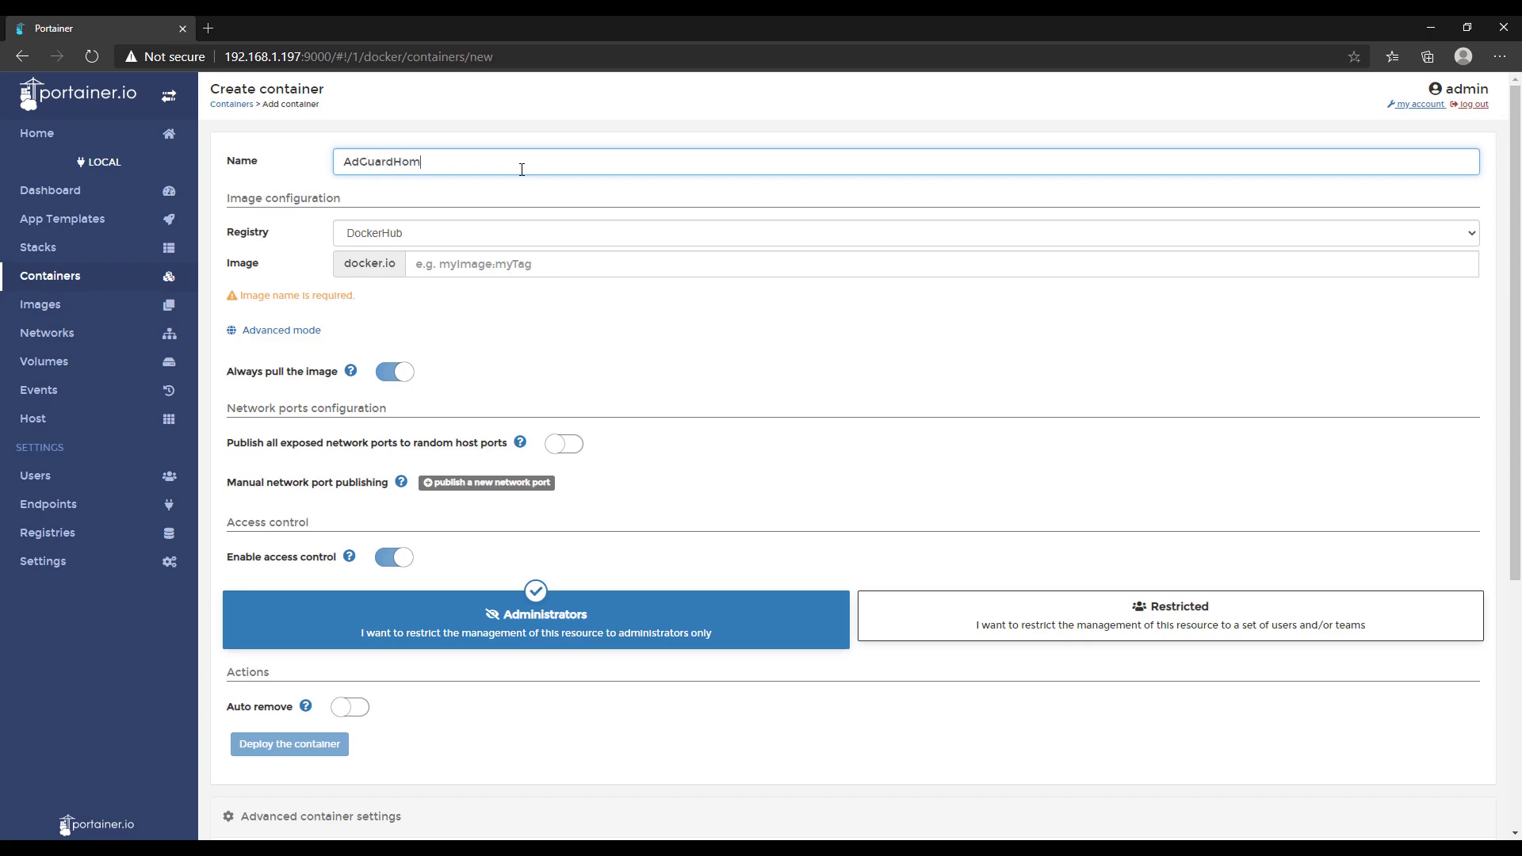
pyautogui.write('e')
pyautogui.press('Tab')
pyautogui.write('adguardhome')
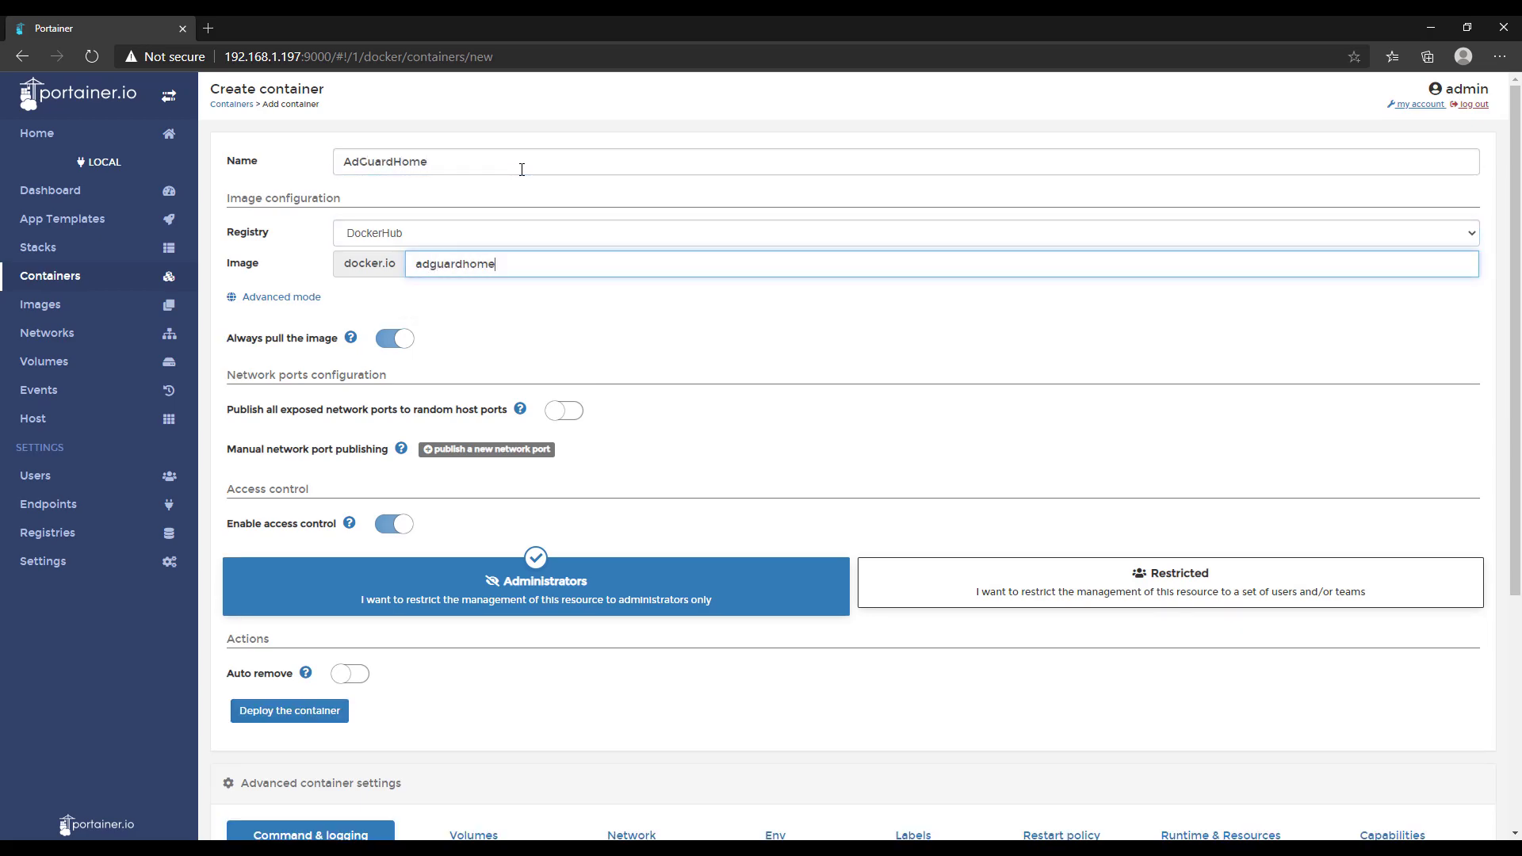
pyautogui.write('/ad')
pyautogui.press('BackSpace')
pyautogui.press('BackSpace')
pyautogui.press('BackSpace')
pyautogui.press('BackSpace')
pyautogui.press('BackSpace')
pyautogui.press('BackSpace')
pyautogui.press('BackSpace')
pyautogui.write('/adguardhome')
pyautogui.click(660, 337)
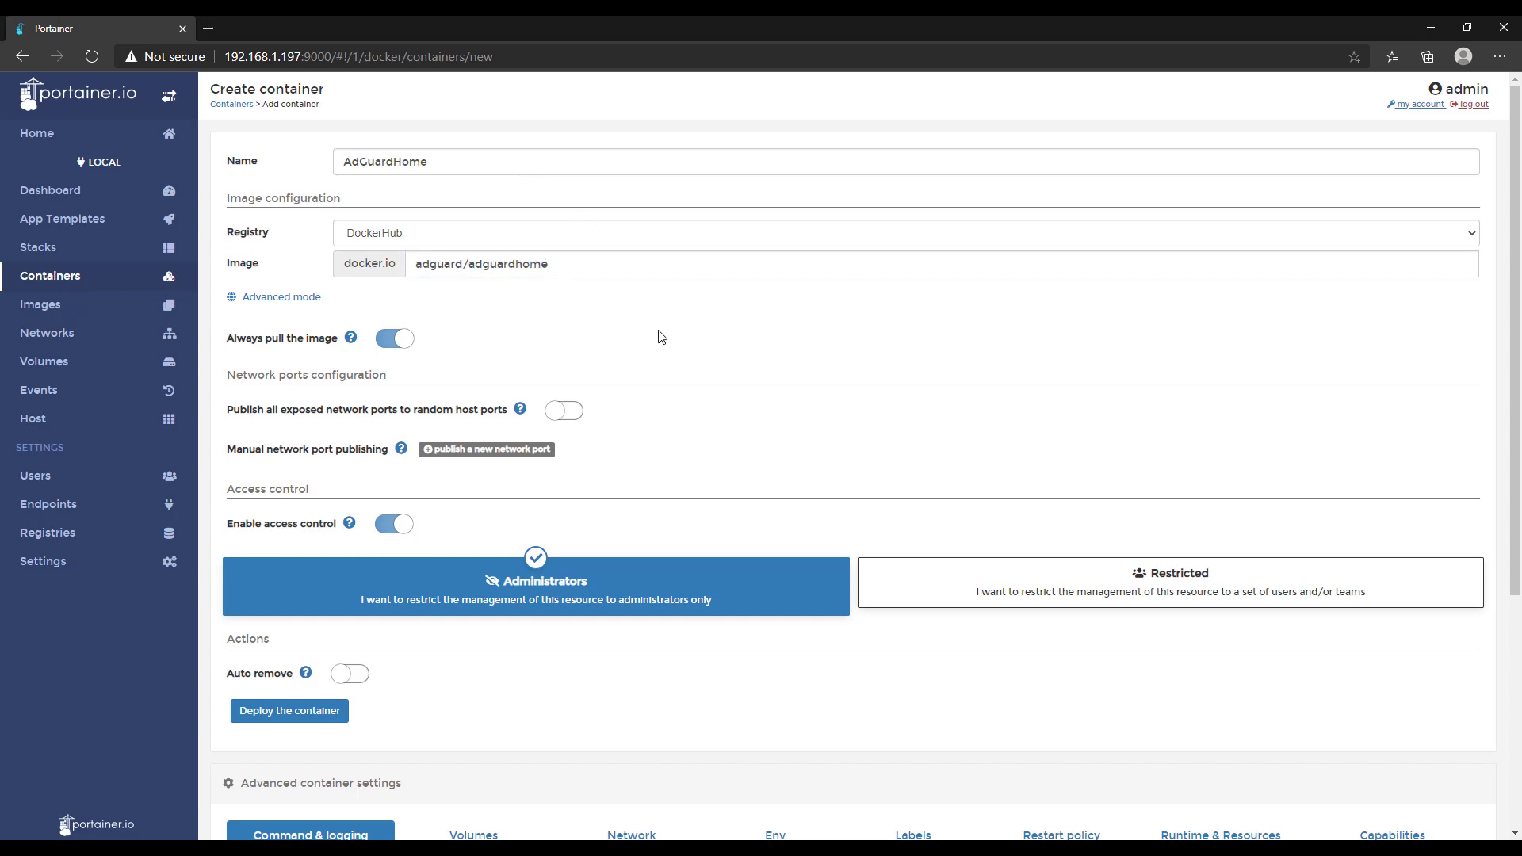
# Add seven port-mapping rows and switch the second row to UDP.
pyautogui.tripleClick(460, 452)
pyautogui.doubleClick(460, 452)
pyautogui.click(460, 452)
pyautogui.click(459, 452)
pyautogui.click(459, 451)
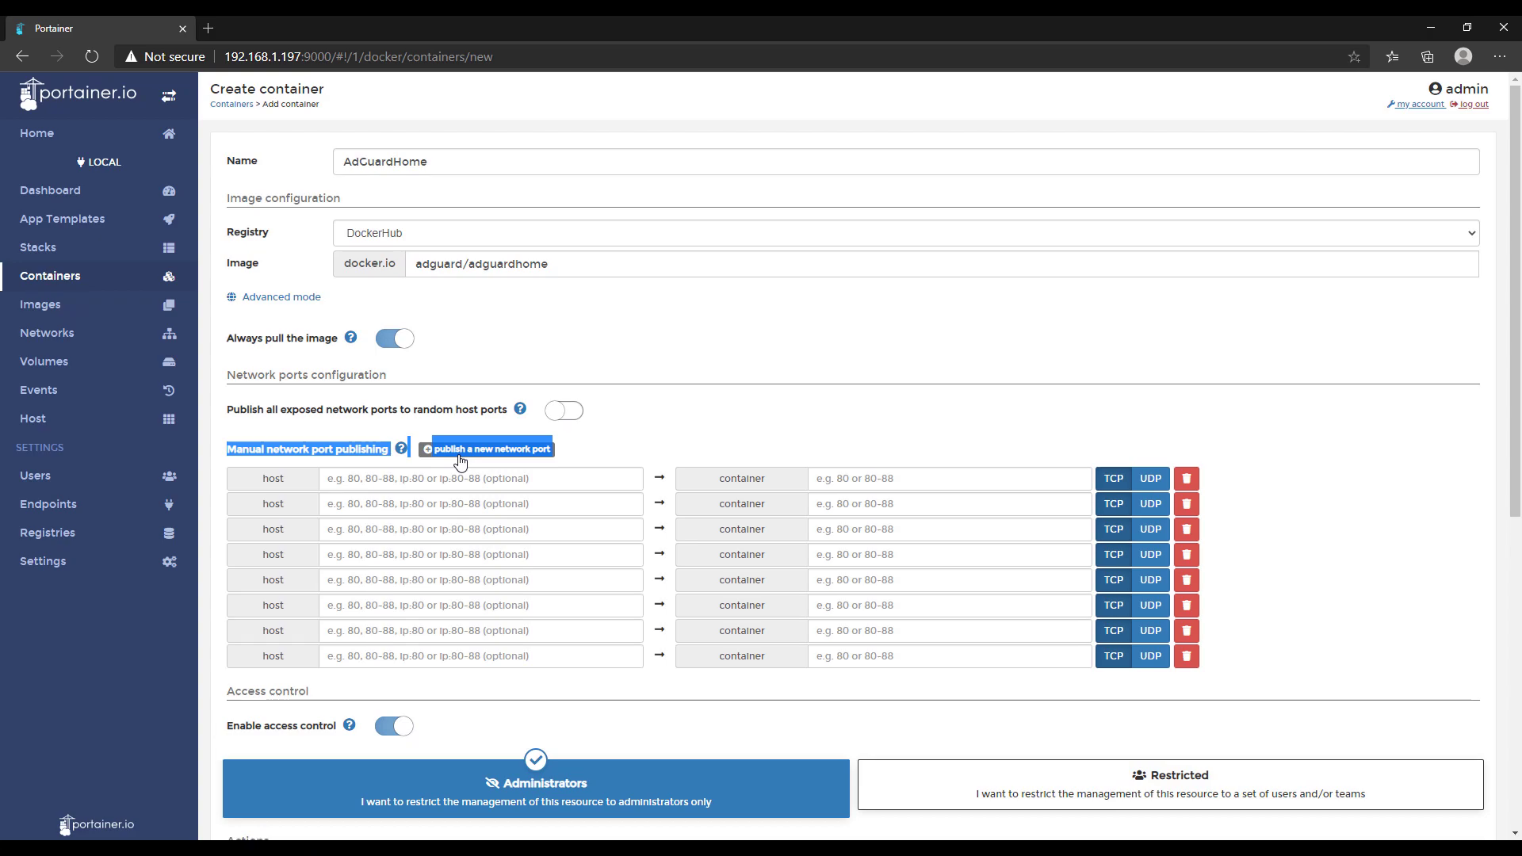
pyautogui.click(460, 452)
pyautogui.click(459, 475)
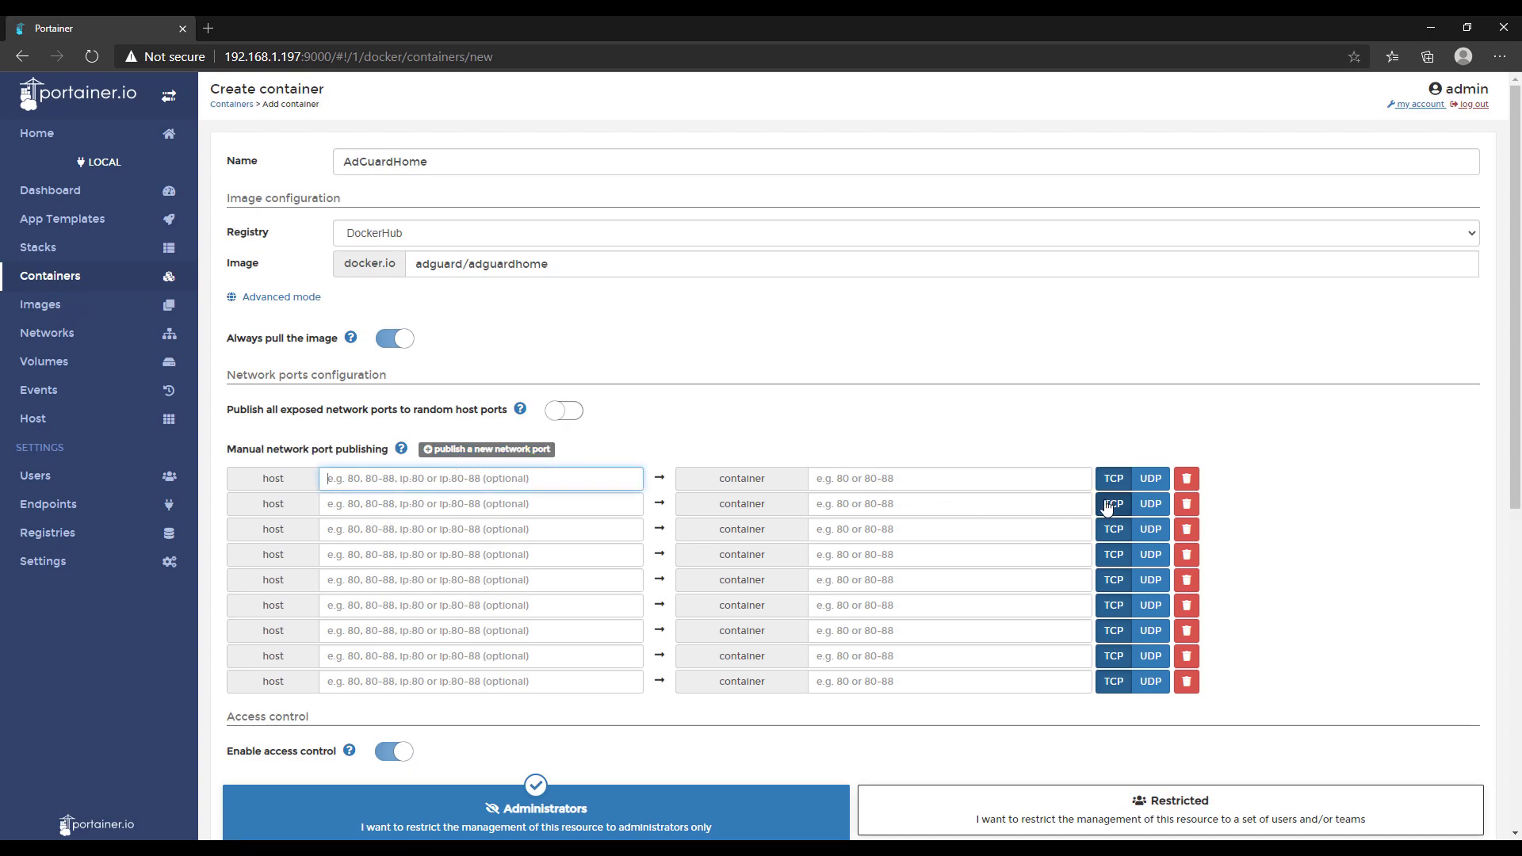
pyautogui.click(1150, 503)
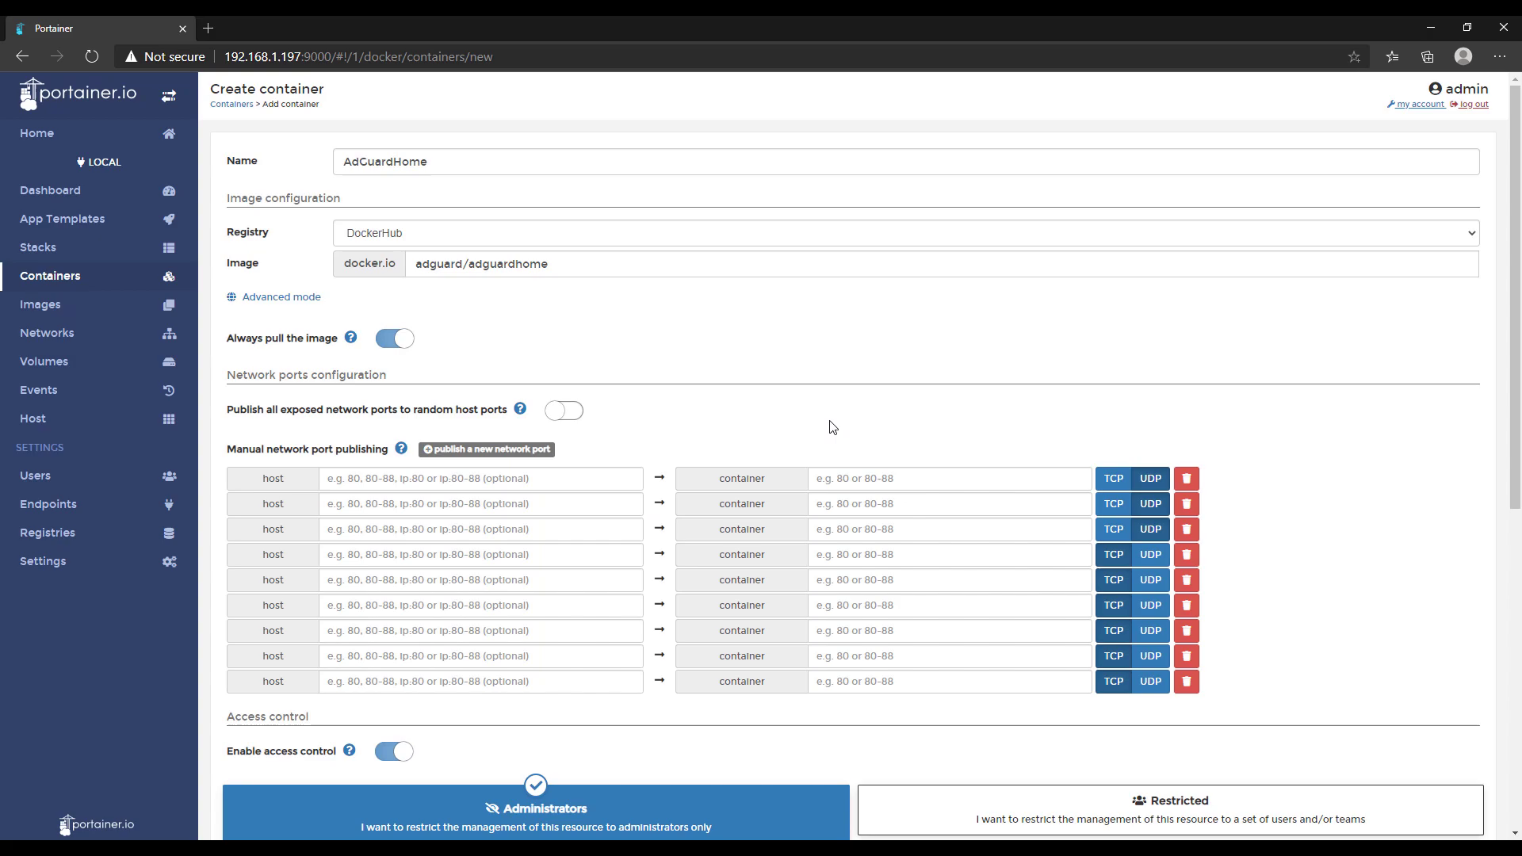
# Map host ports 53, 67, 68, 80, 443, 853 and 3000 to the same container ports.
pyautogui.click(559, 479)
pyautogui.write('53')
pyautogui.press('Tab')
pyautogui.write('53')
pyautogui.press('Tab')
pyautogui.press('Tab')
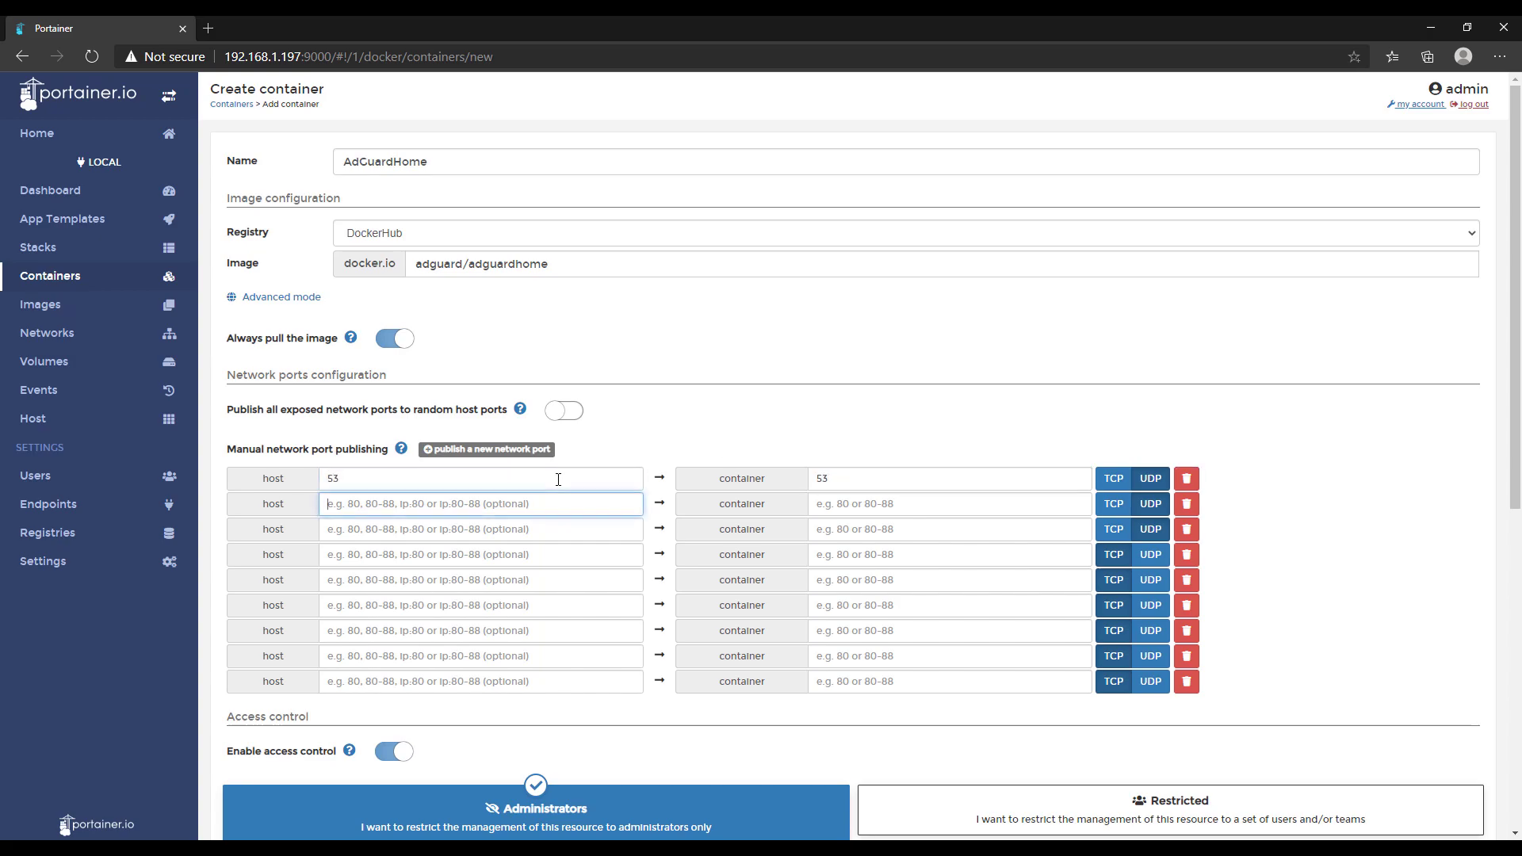
pyautogui.write('67')
pyautogui.press('Tab')
pyautogui.write('67')
pyautogui.press('Tab')
pyautogui.press('Tab')
pyautogui.write('68')
pyautogui.press('Tab')
pyautogui.write('8')
pyautogui.hotkey('shift', 'Tab')
pyautogui.write('68')
pyautogui.press('Tab')
pyautogui.press('Tab')
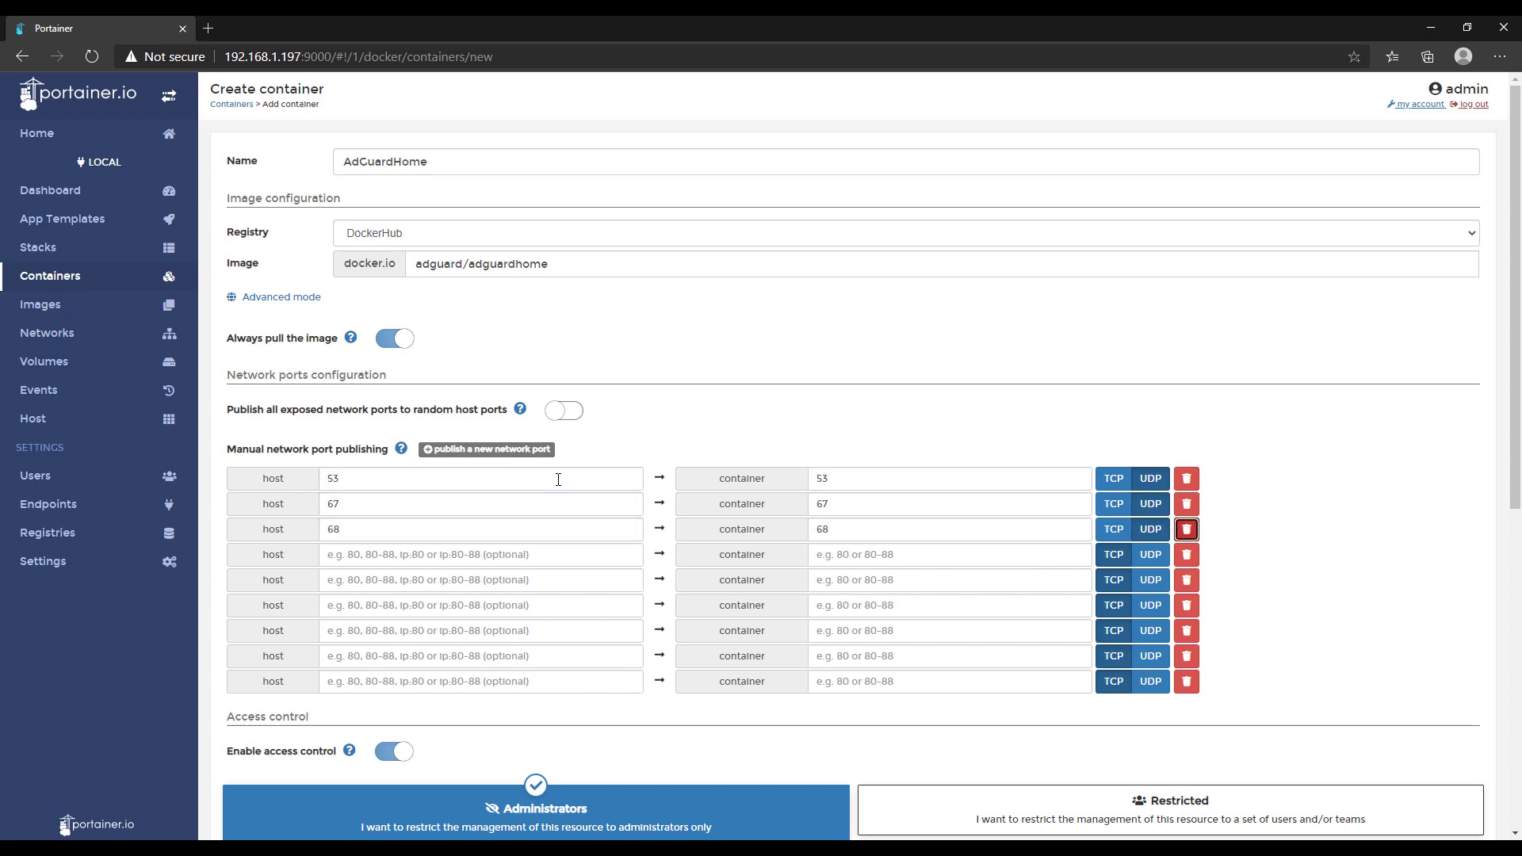
pyautogui.write('53')
pyautogui.press('Tab')
pyautogui.write('53')
pyautogui.press('Tab')
pyautogui.press('Tab')
pyautogui.write('68')
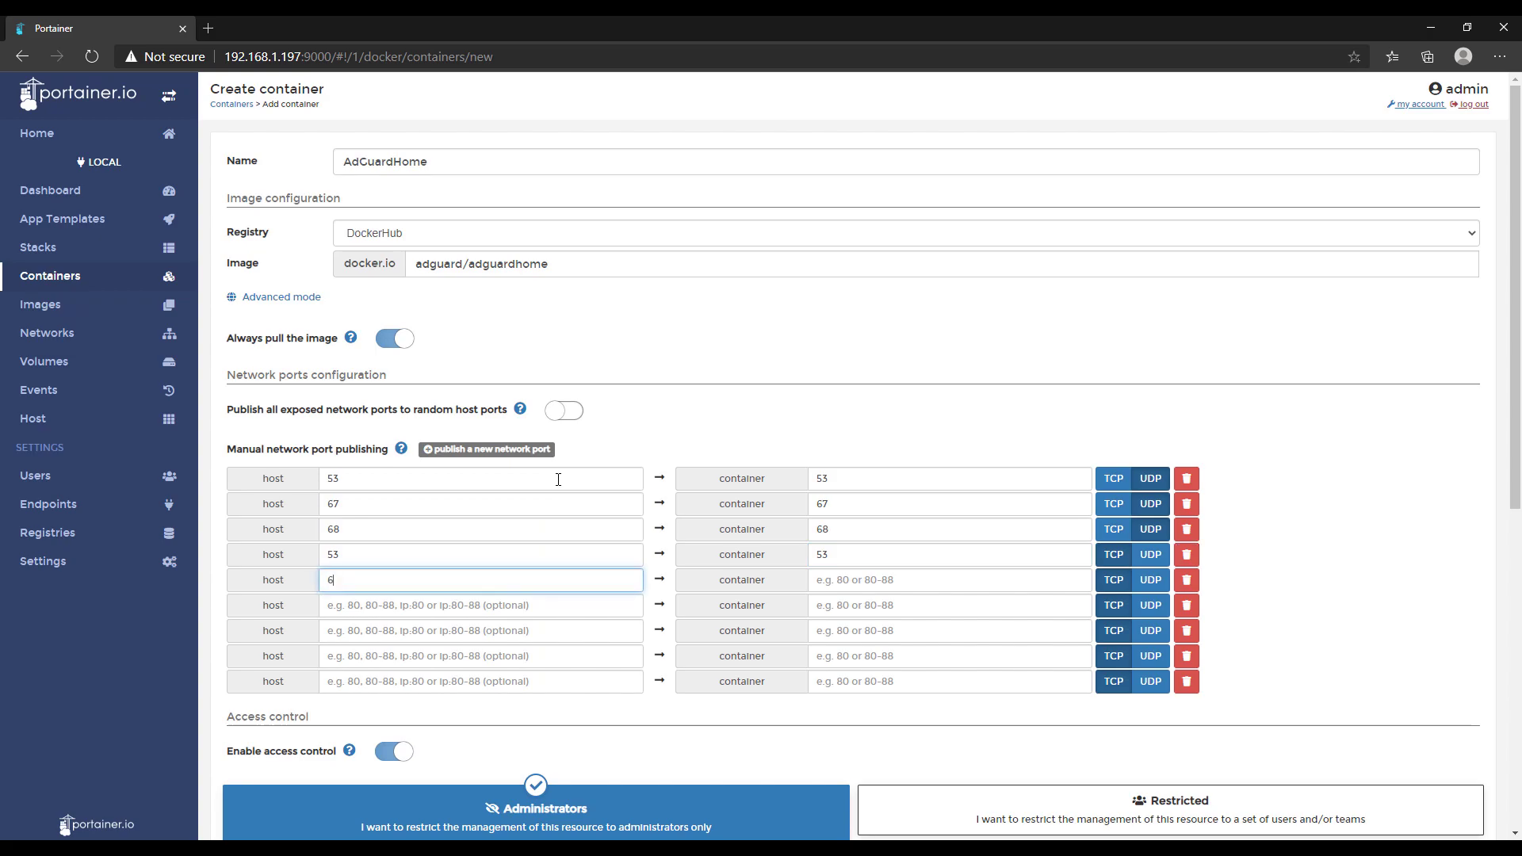
pyautogui.press('Tab')
pyautogui.write('68')
pyautogui.press('Tab')
pyautogui.press('Tab')
pyautogui.write('80')
pyautogui.press('Tab')
pyautogui.write('80')
pyautogui.press('Tab')
pyautogui.press('Tab')
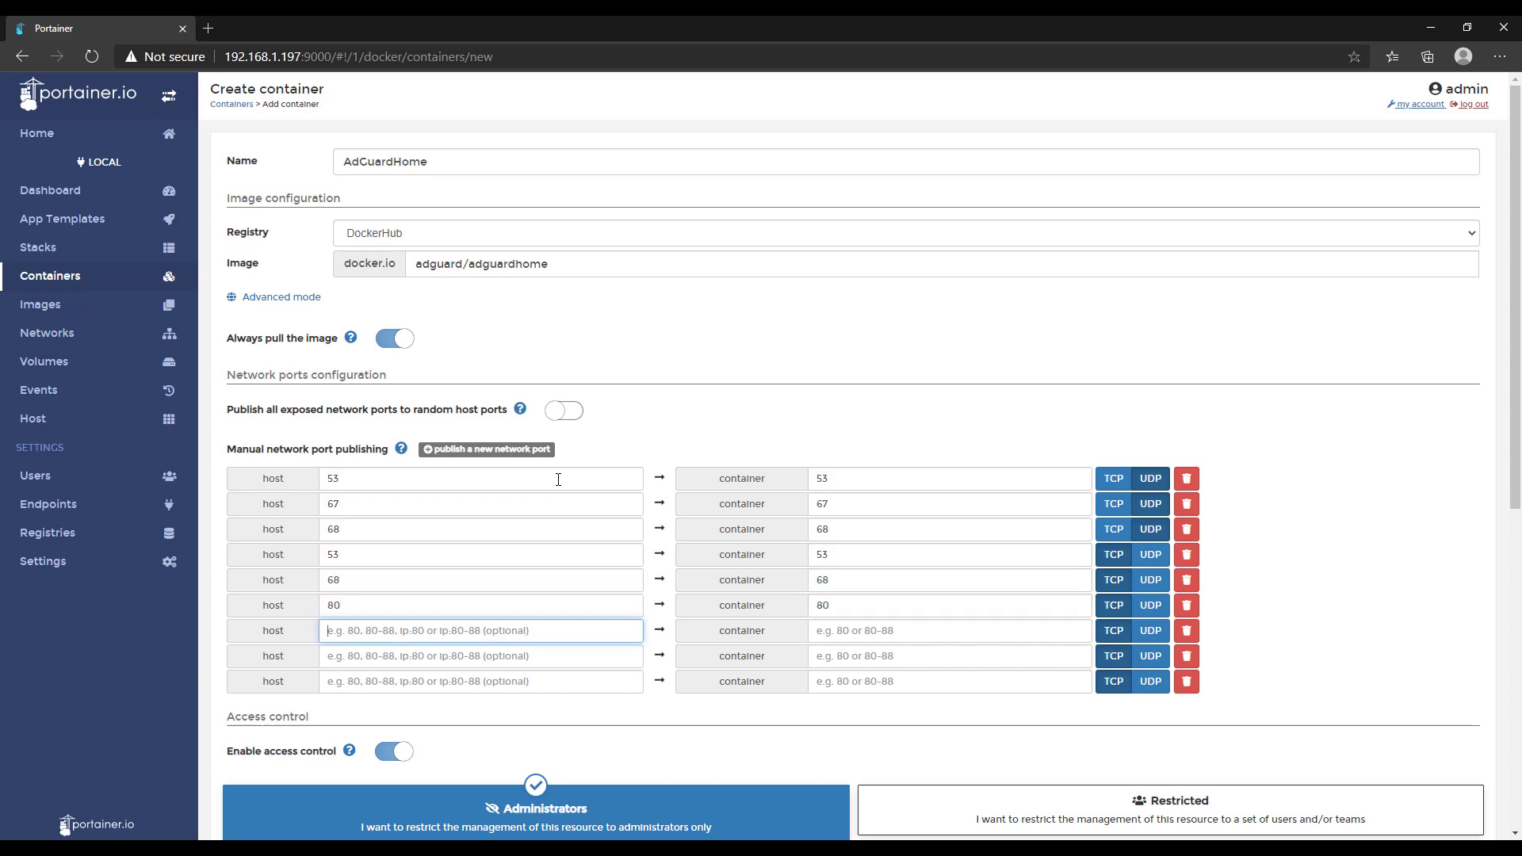
pyautogui.write('443')
pyautogui.press('Tab')
pyautogui.write('443')
pyautogui.press('Tab')
pyautogui.press('Tab')
pyautogui.write('853')
pyautogui.press('Tab')
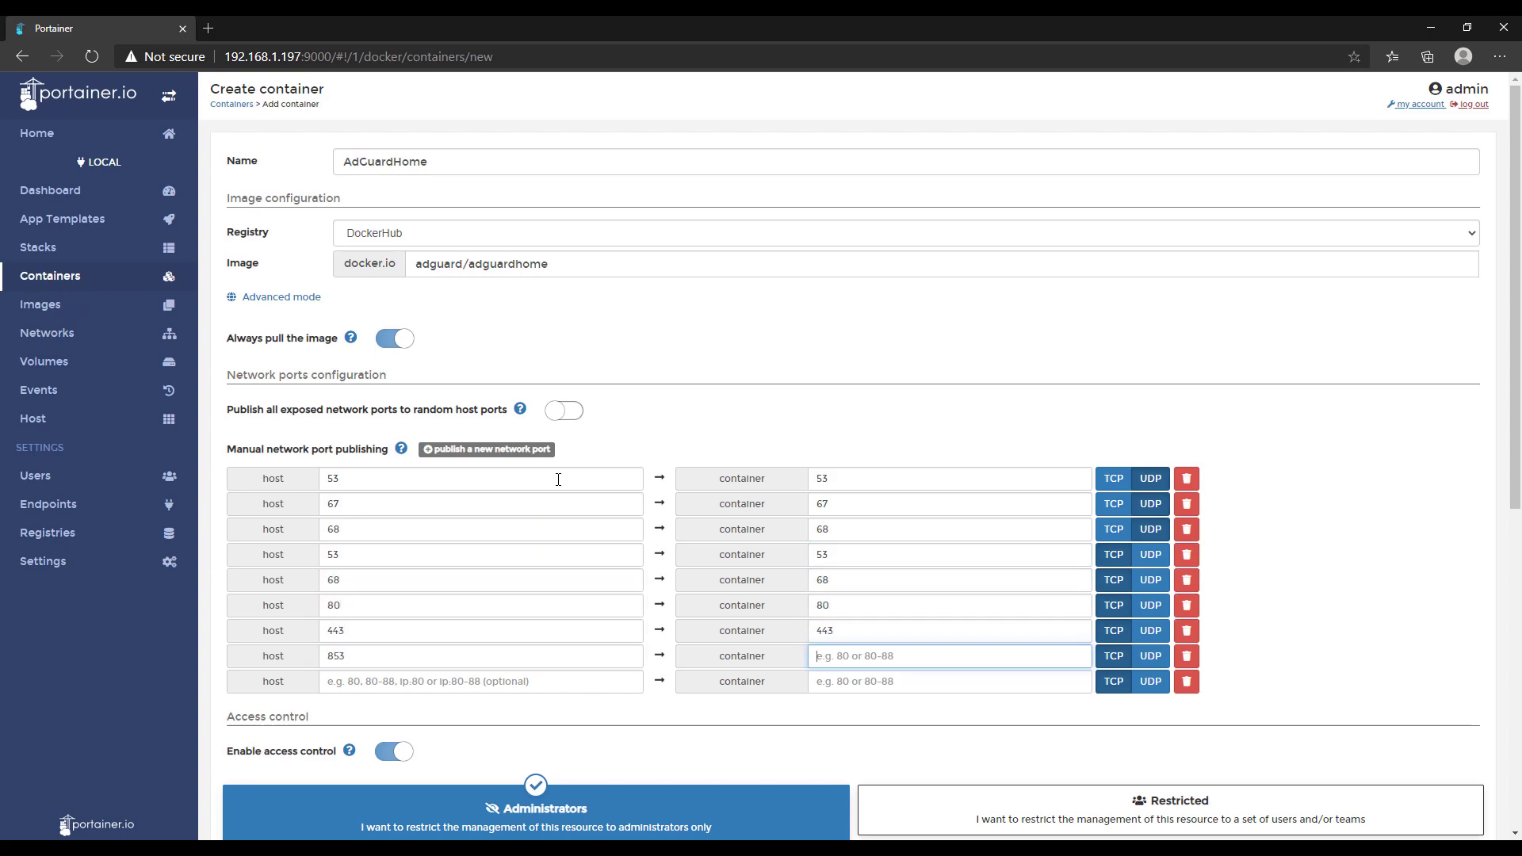
pyautogui.write('853')
pyautogui.press('Tab')
pyautogui.press('Tab')
pyautogui.write('3000')
pyautogui.press('Tab')
pyautogui.write('3000')
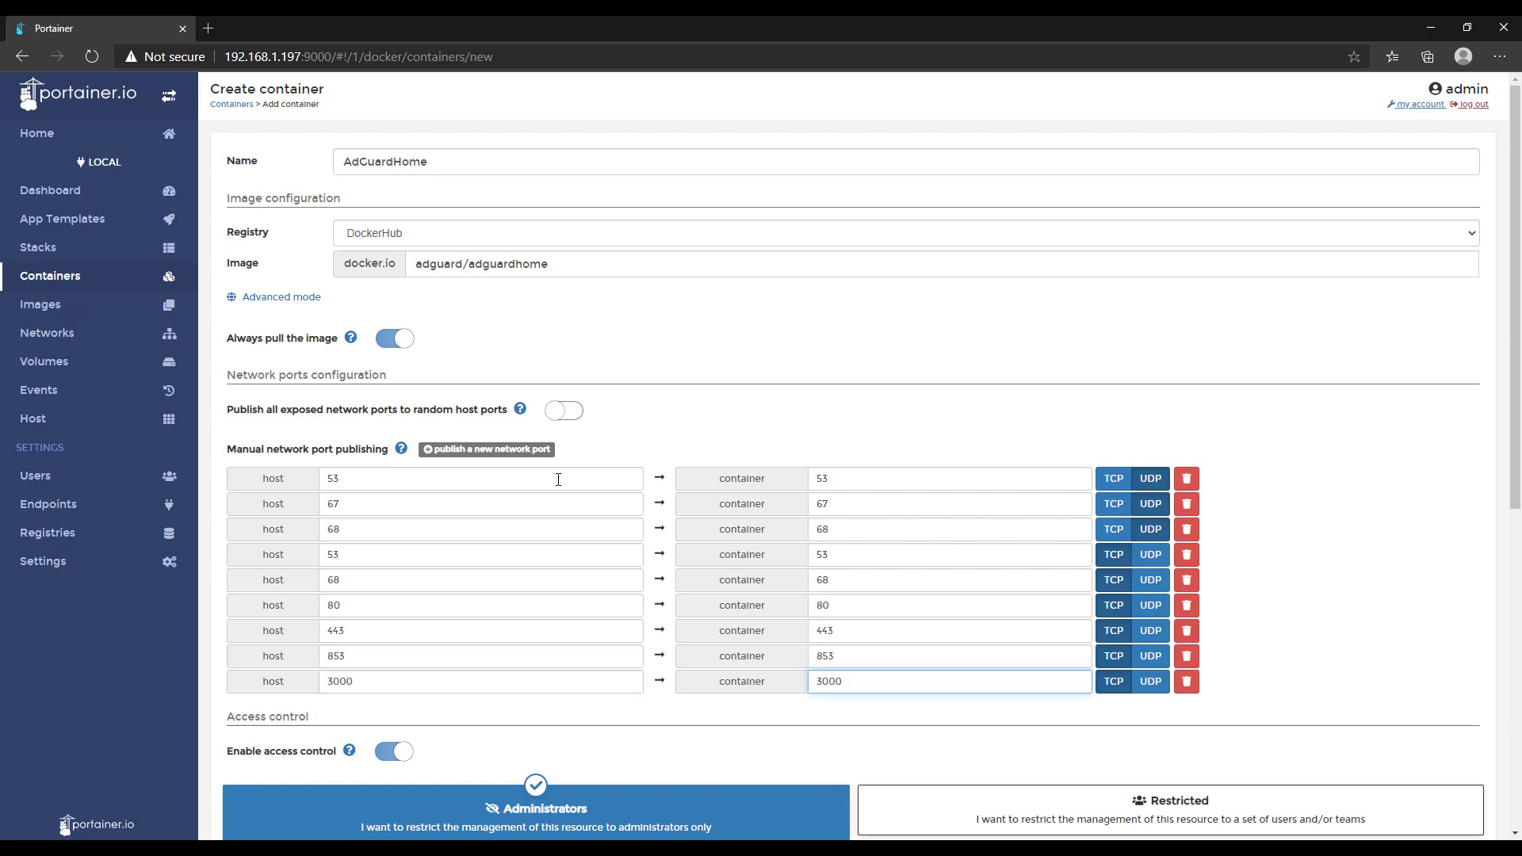
pyautogui.scroll(-7, 777, 558)
# Add two volume rows binding /opt/adguardhome/conf to ag-conf and /opt/adguardhome/work to ag-work.
pyautogui.click(474, 501)
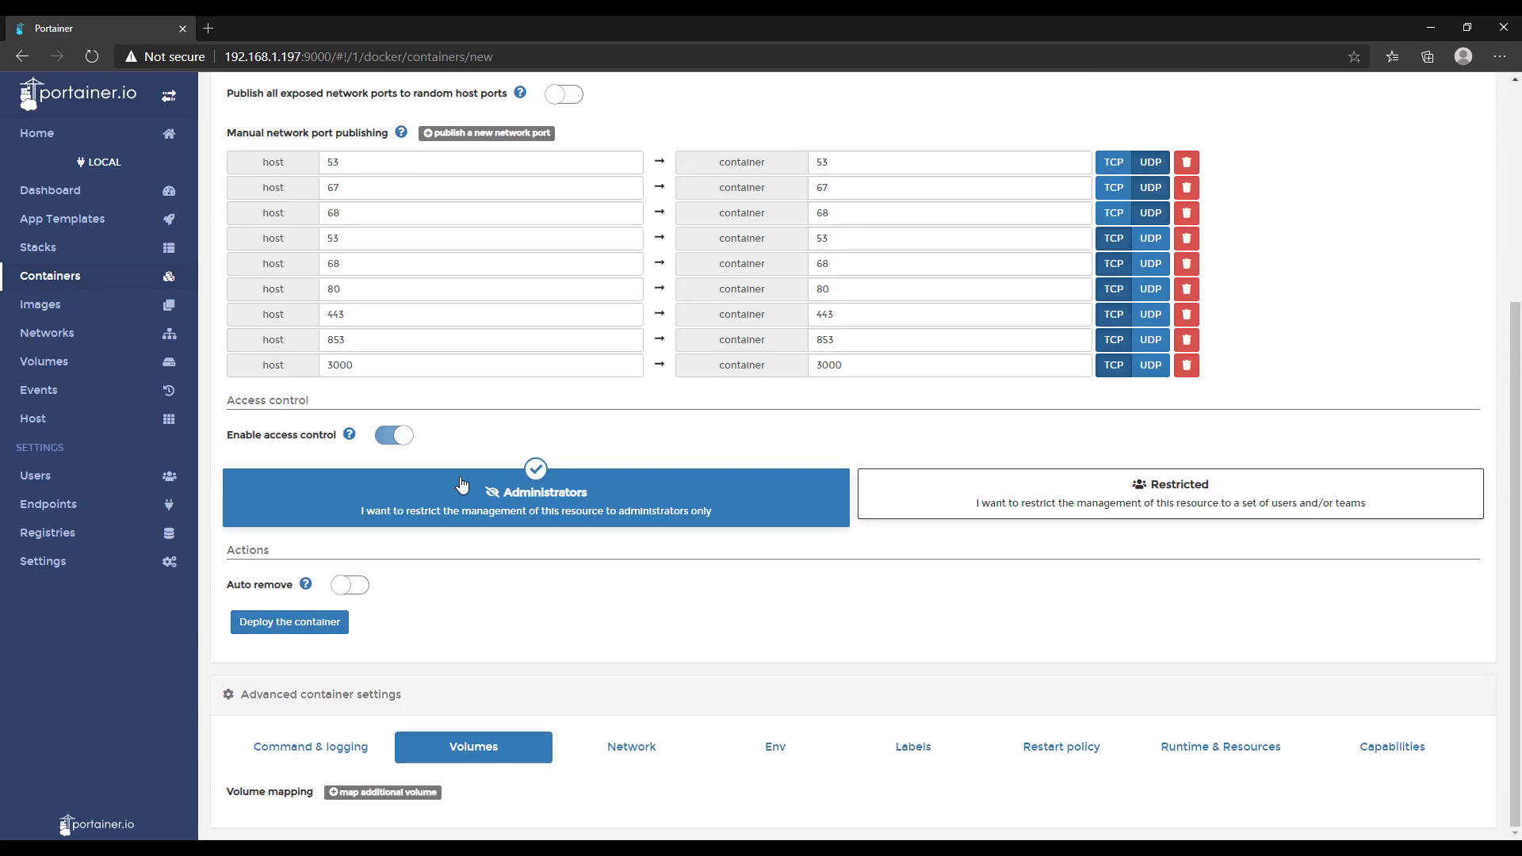
pyautogui.click(388, 792)
pyautogui.click(386, 735)
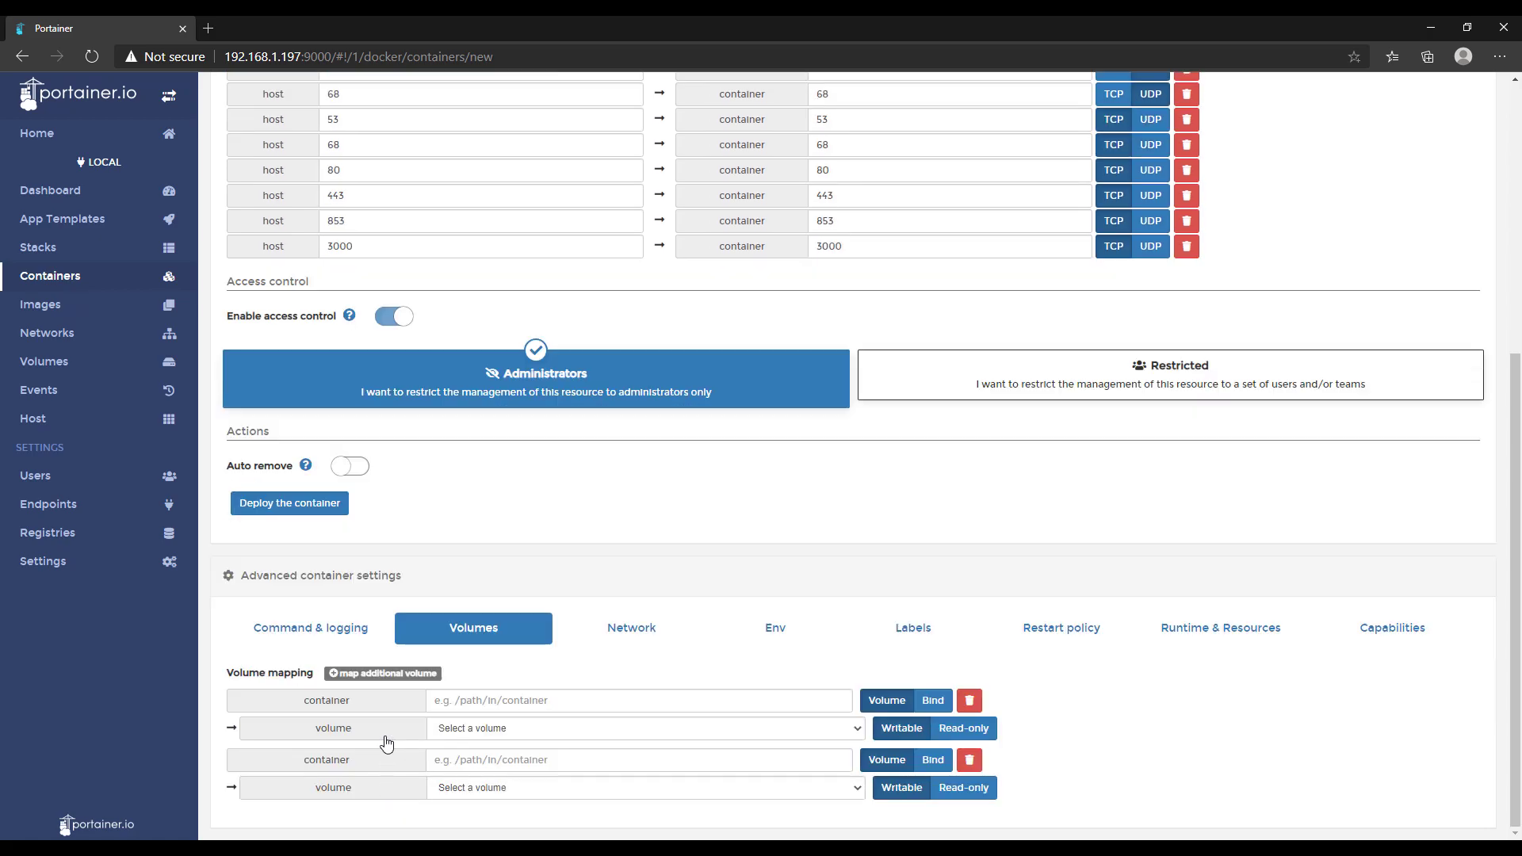
pyautogui.click(480, 696)
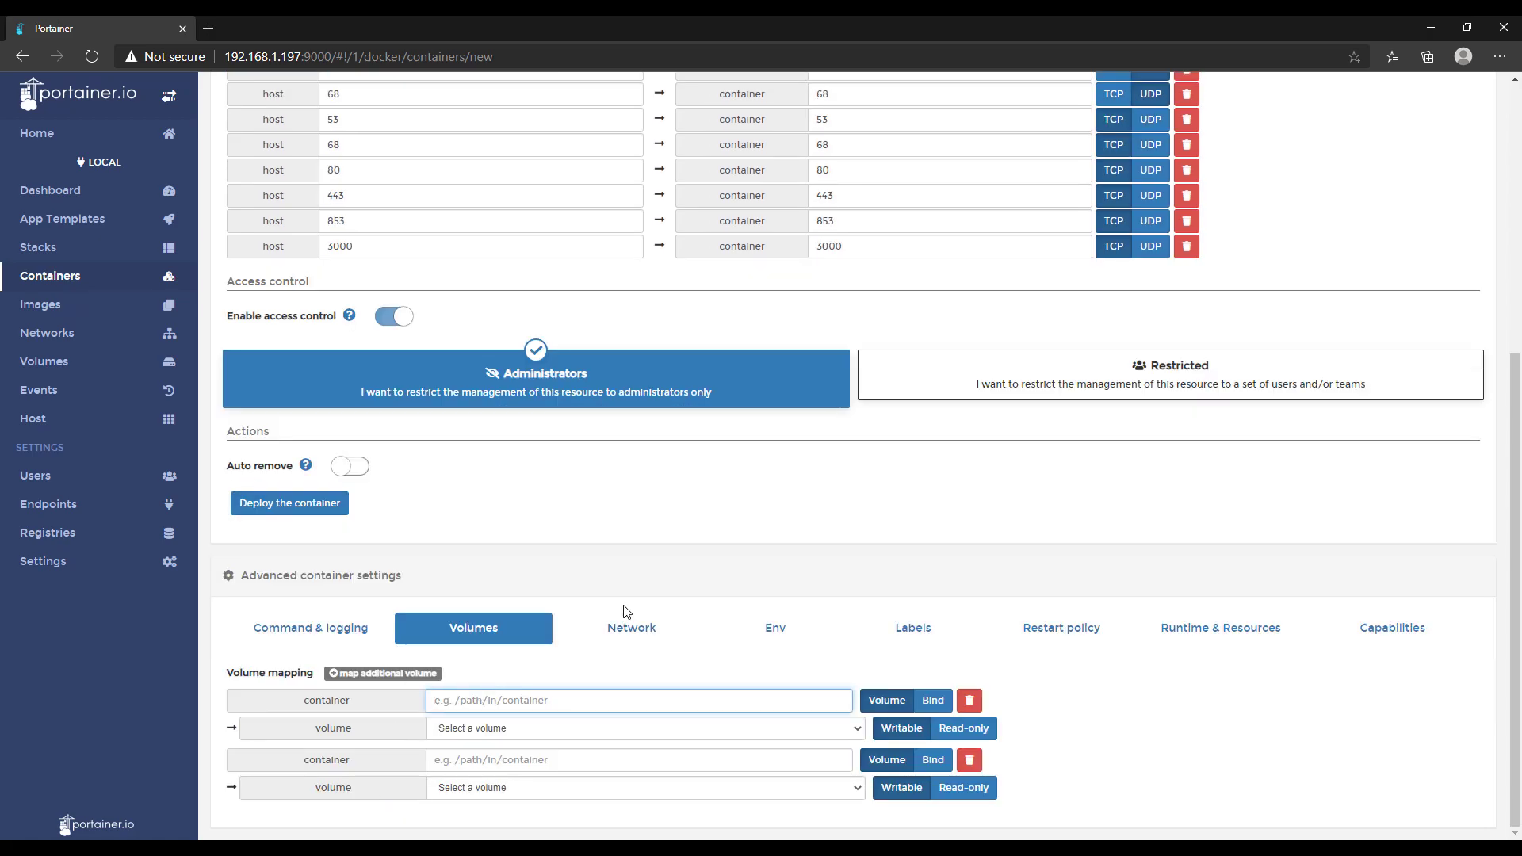
pyautogui.write('/opt/adguardhome/conf')
pyautogui.click(493, 735)
pyautogui.click(496, 749)
pyautogui.click(487, 760)
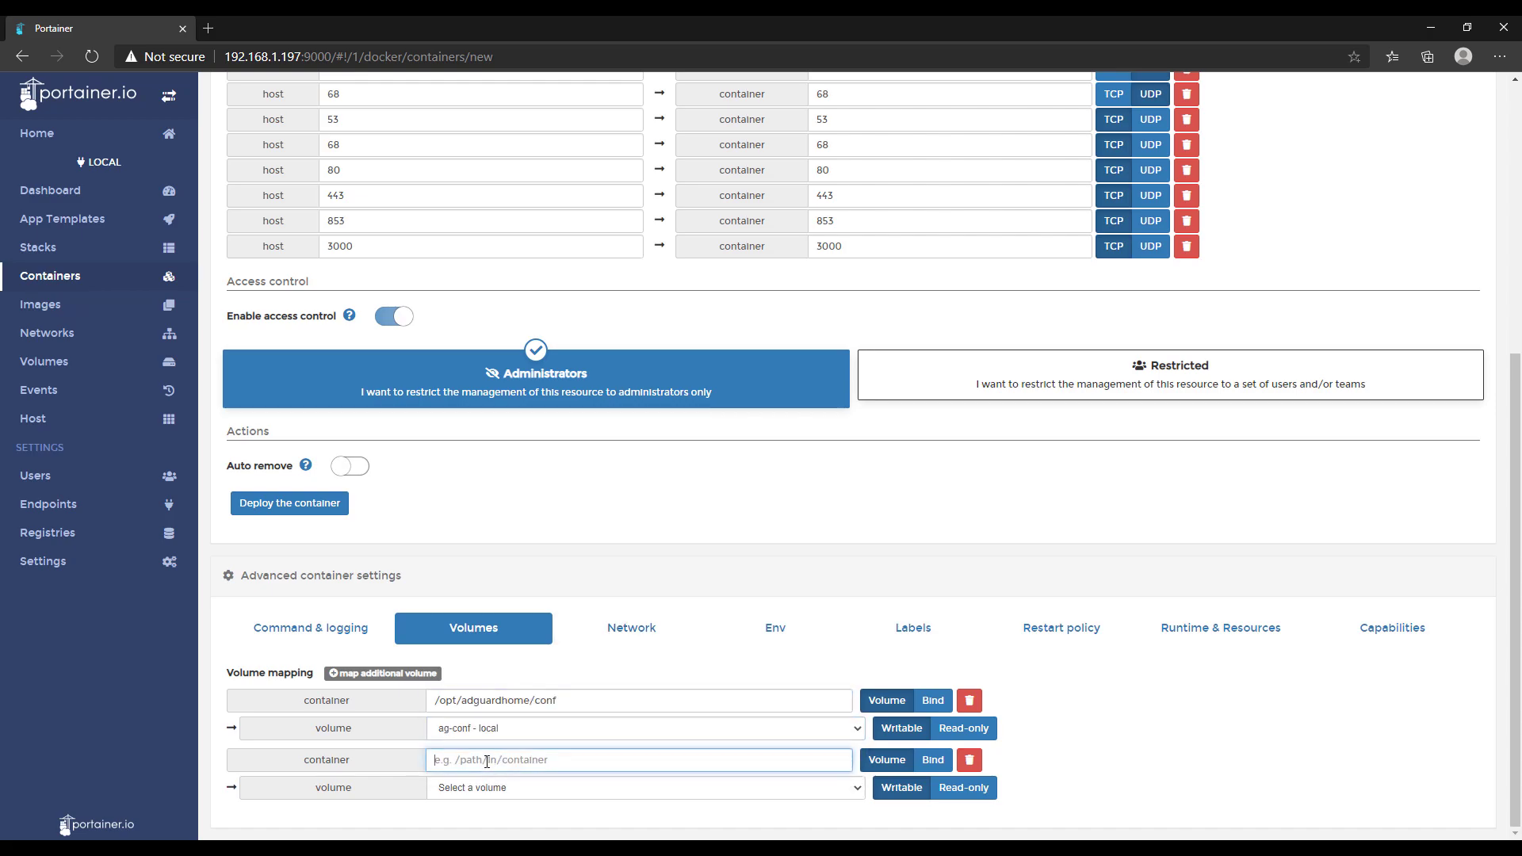
pyautogui.write('/opt/adguardhome/work')
pyautogui.click(478, 787)
pyautogui.click(491, 823)
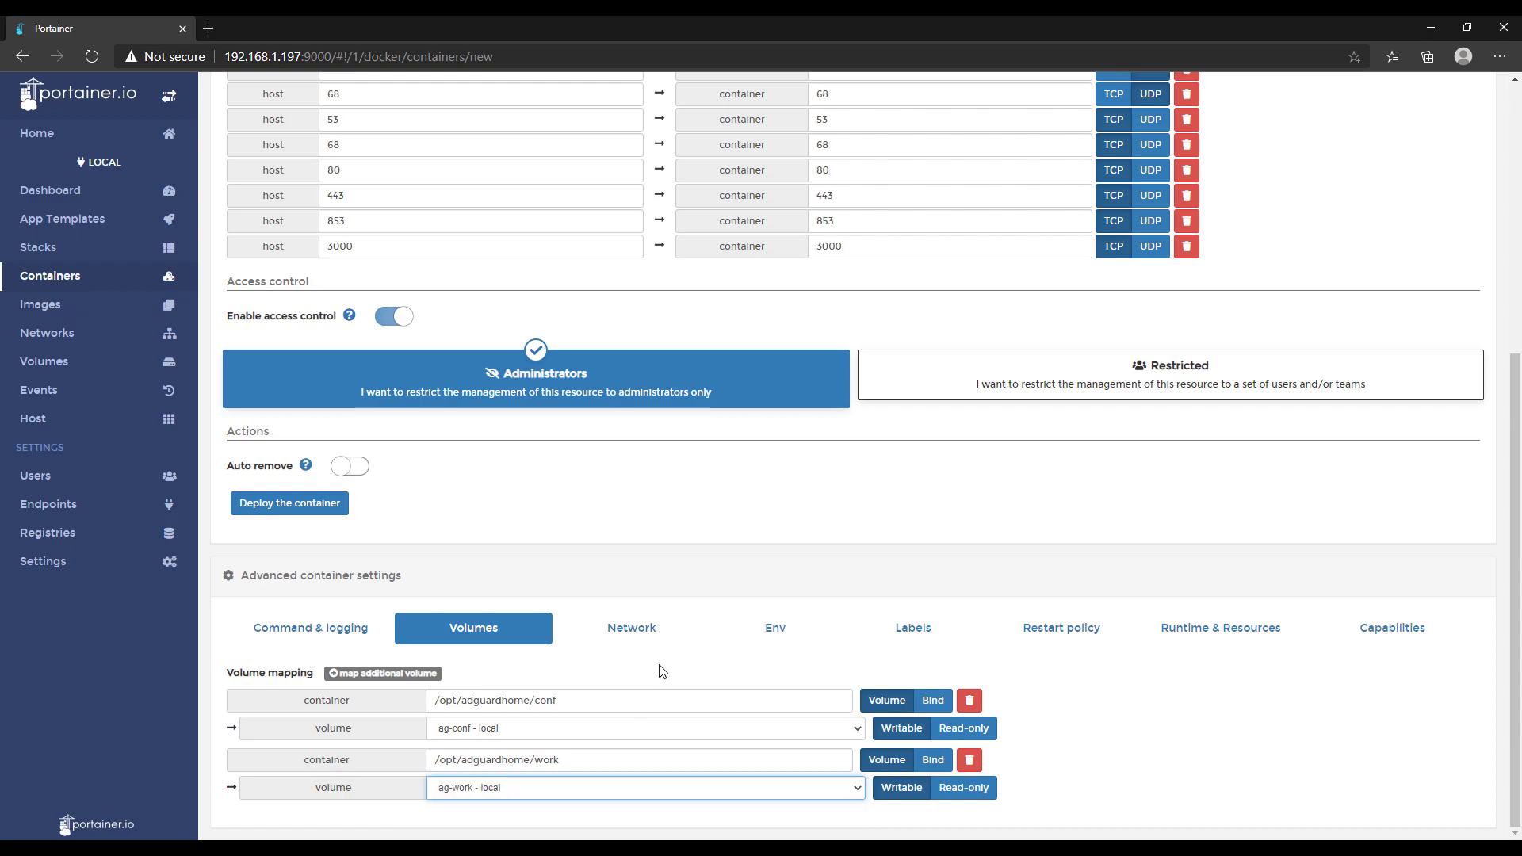
# Attach the container to the ag_network network.
pyautogui.click(645, 638)
pyautogui.click(464, 683)
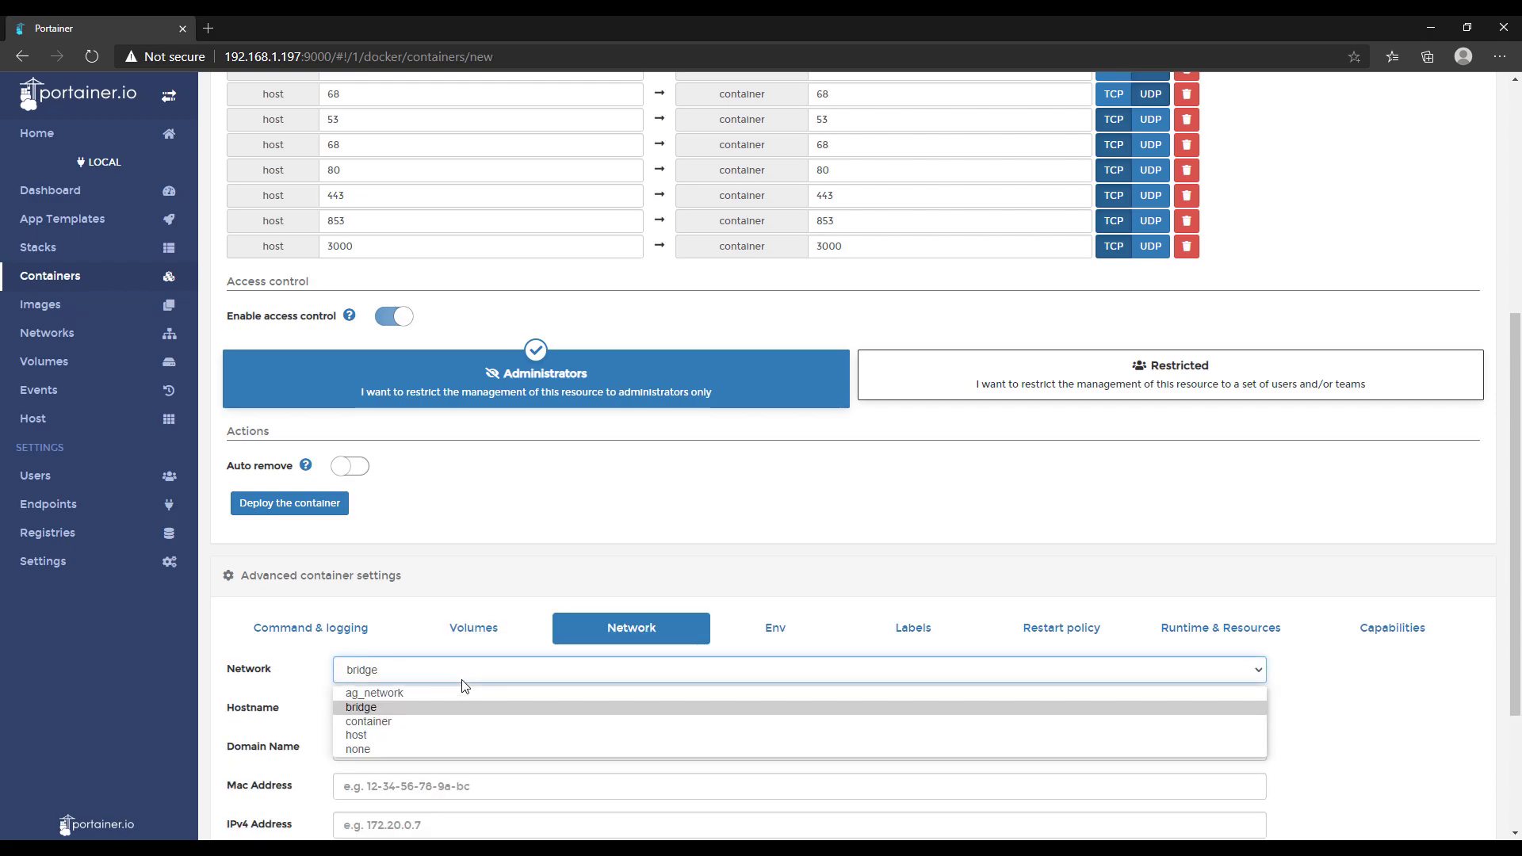
pyautogui.click(432, 694)
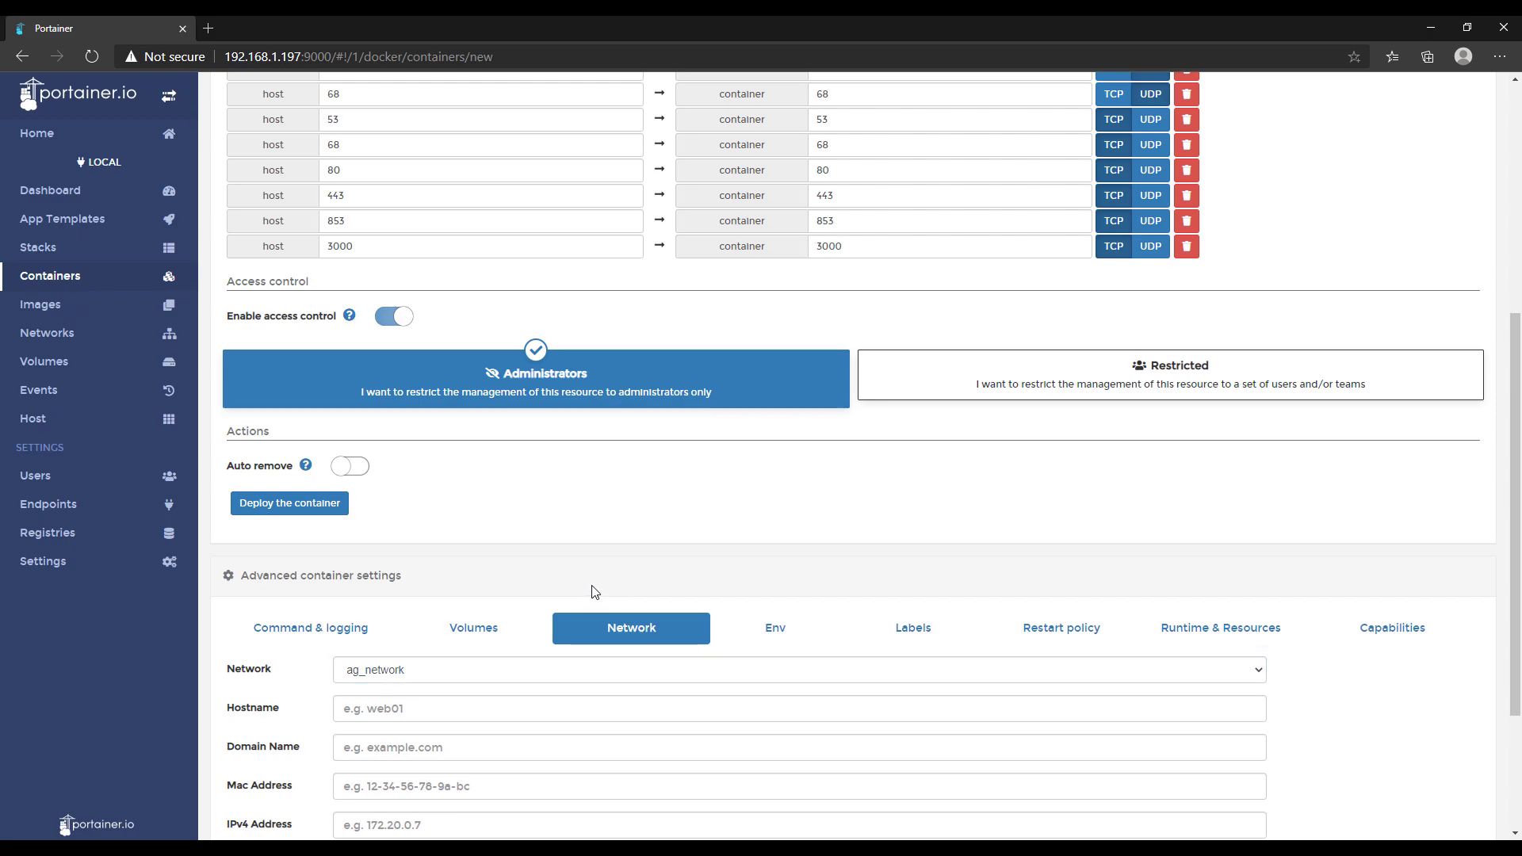
# Set the restart policy to Always and deploy the AdGuardHome container.
pyautogui.click(1050, 634)
pyautogui.click(386, 787)
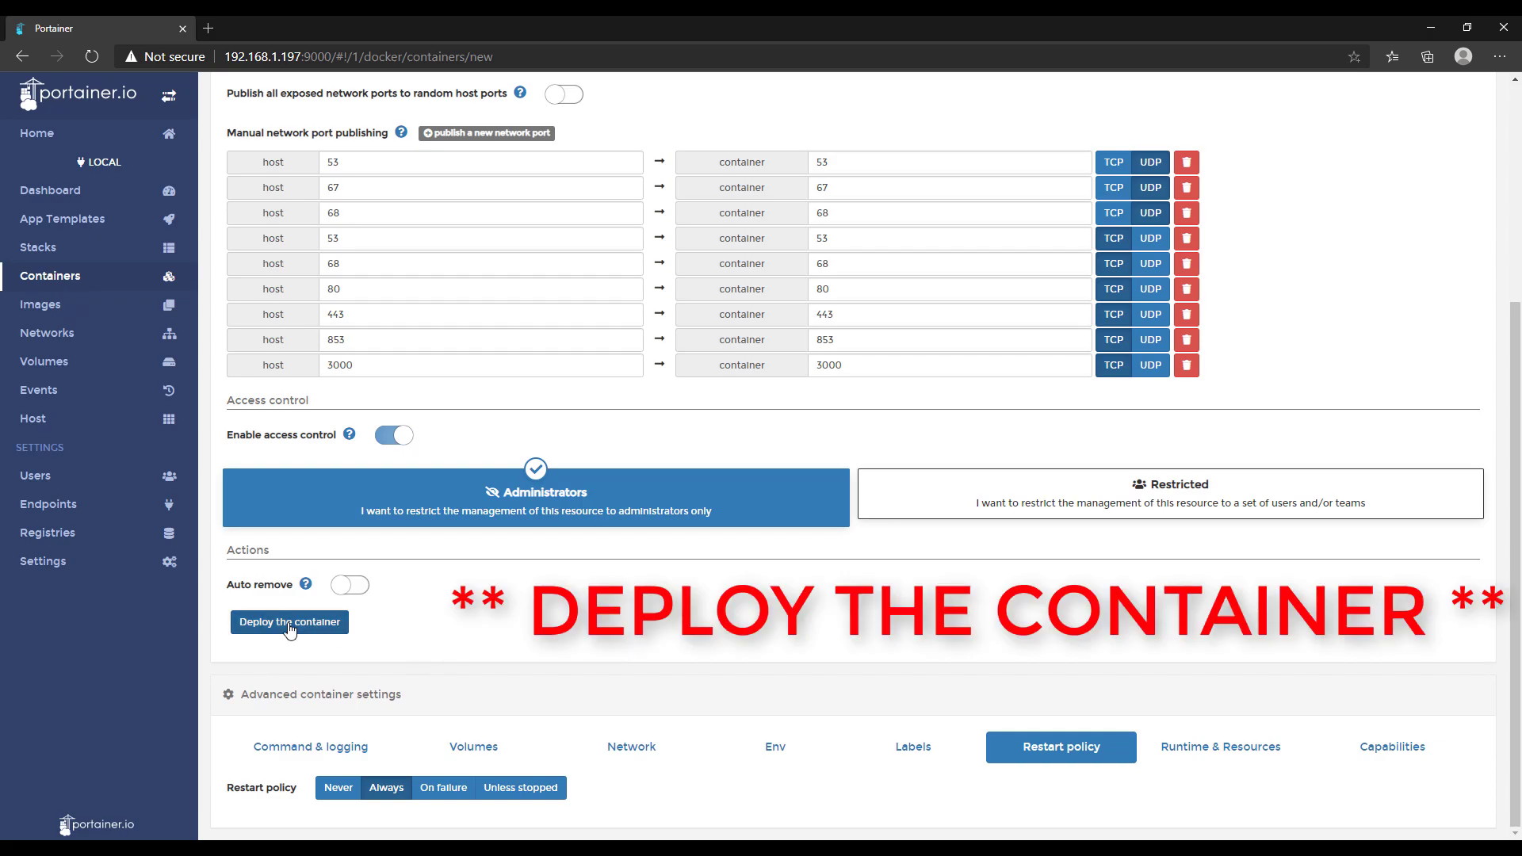
pyautogui.click(329, 622)
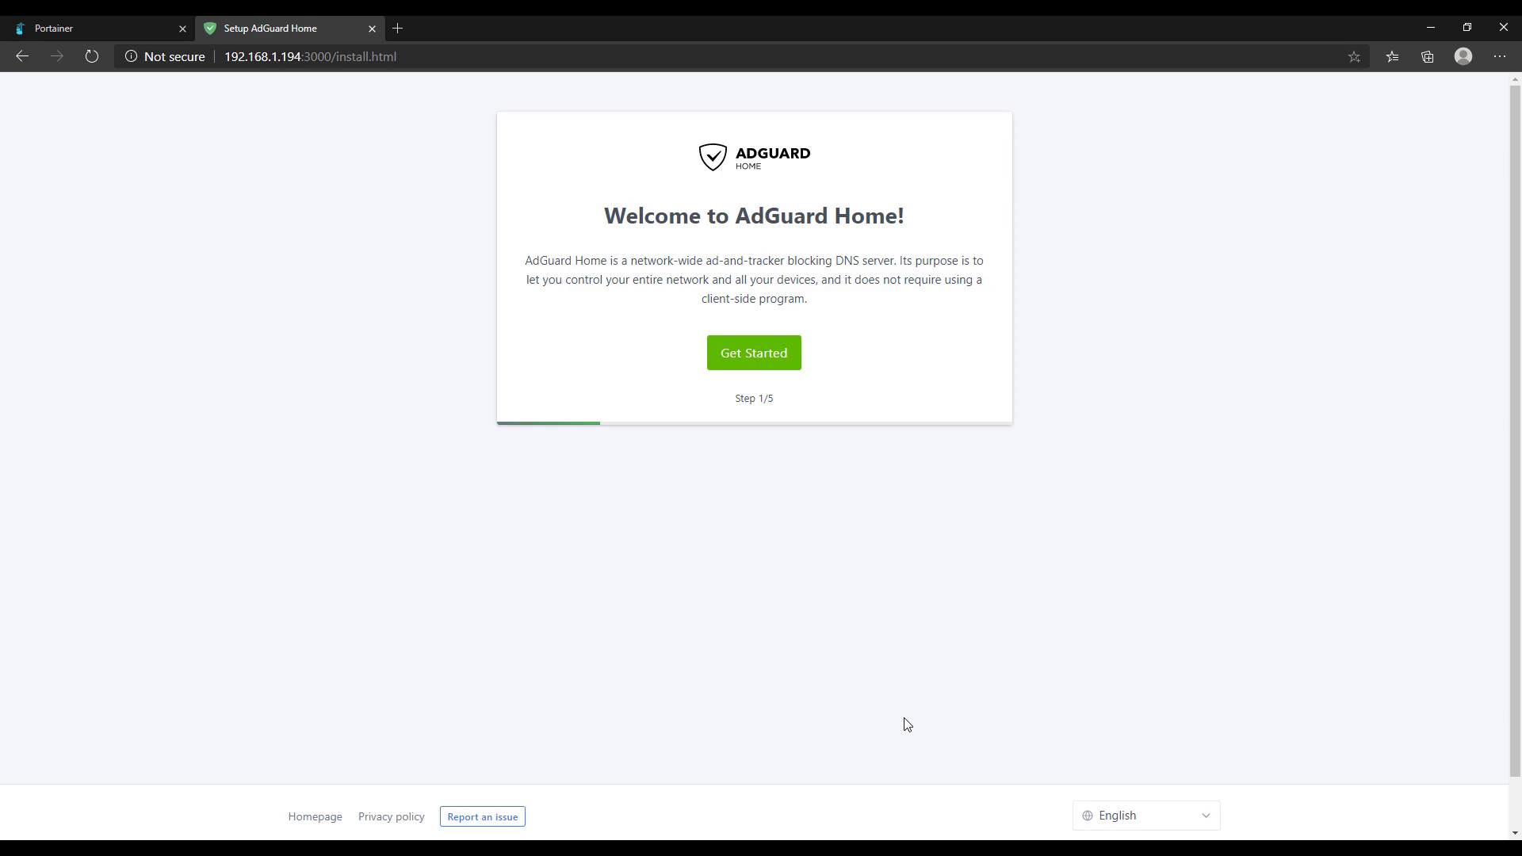
# Start the wizard and bind both admin interface and DNS server to eth0 - 192.168.1.194.
pyautogui.click(764, 363)
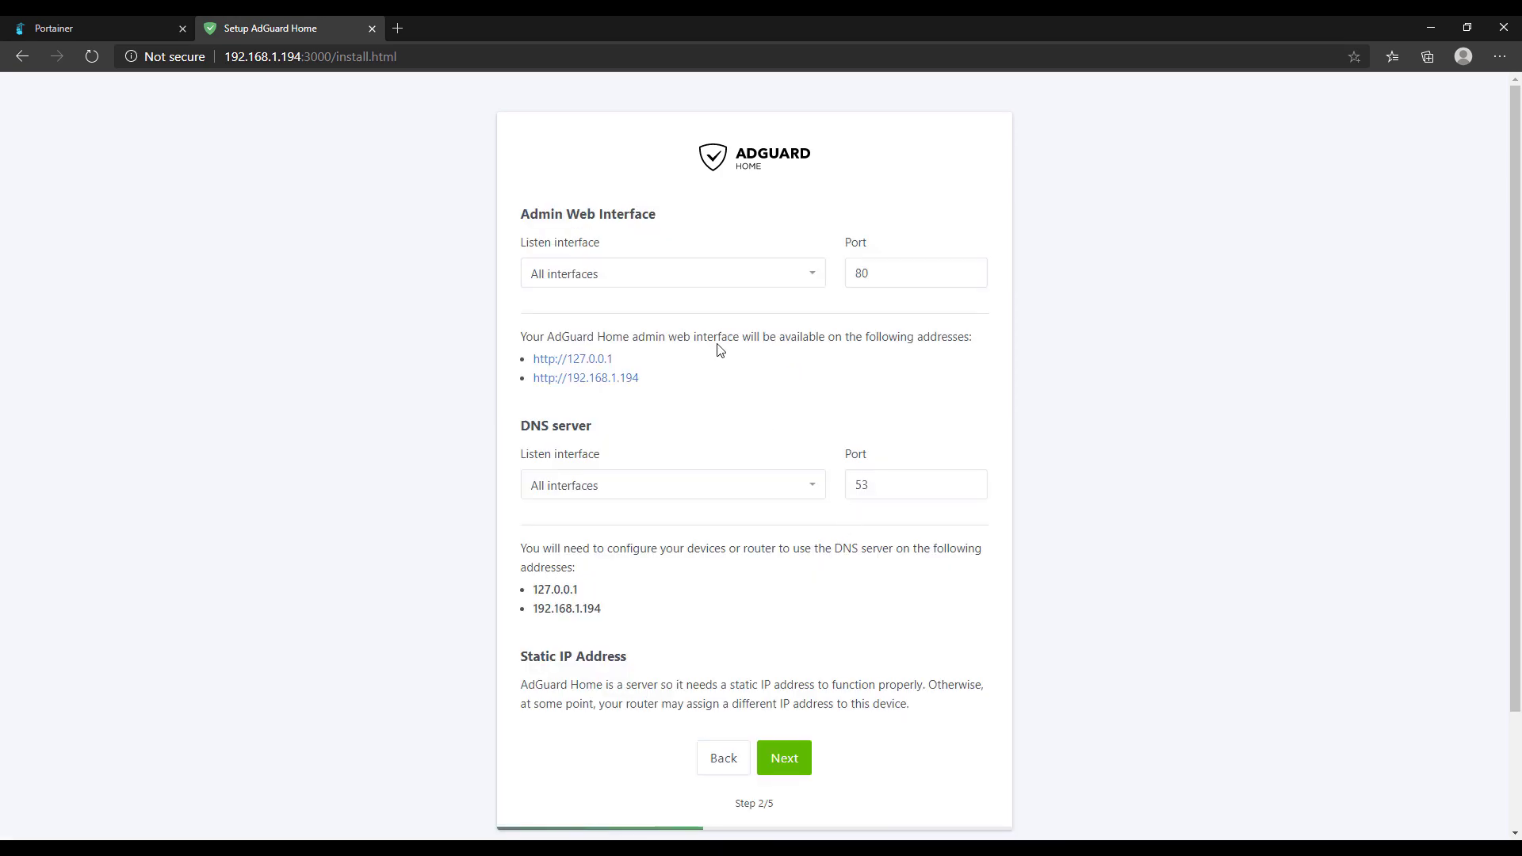
pyautogui.click(695, 278)
pyautogui.click(635, 317)
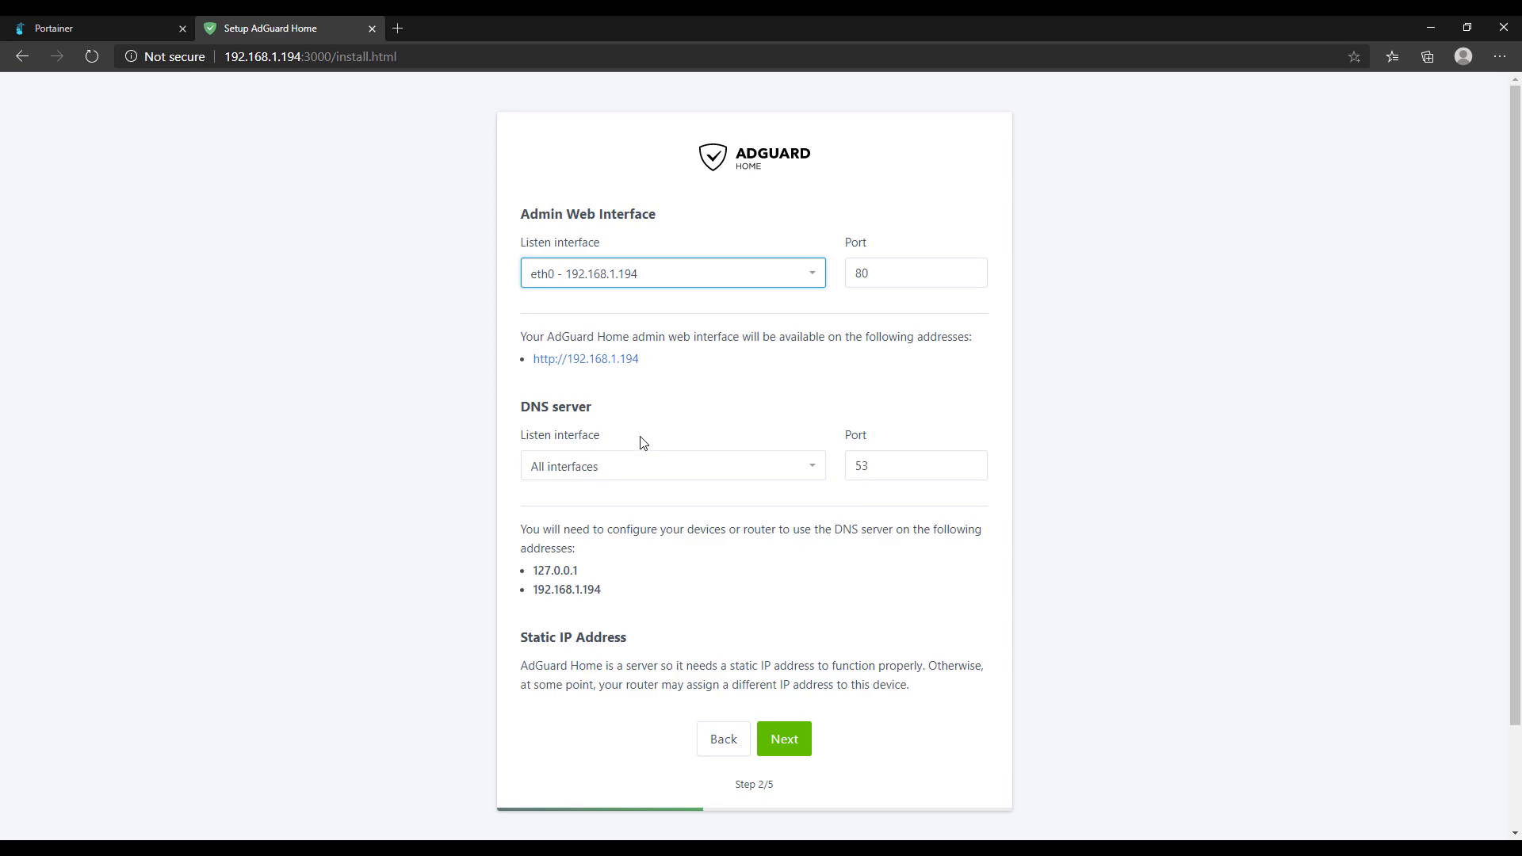
pyautogui.click(629, 469)
pyautogui.click(618, 510)
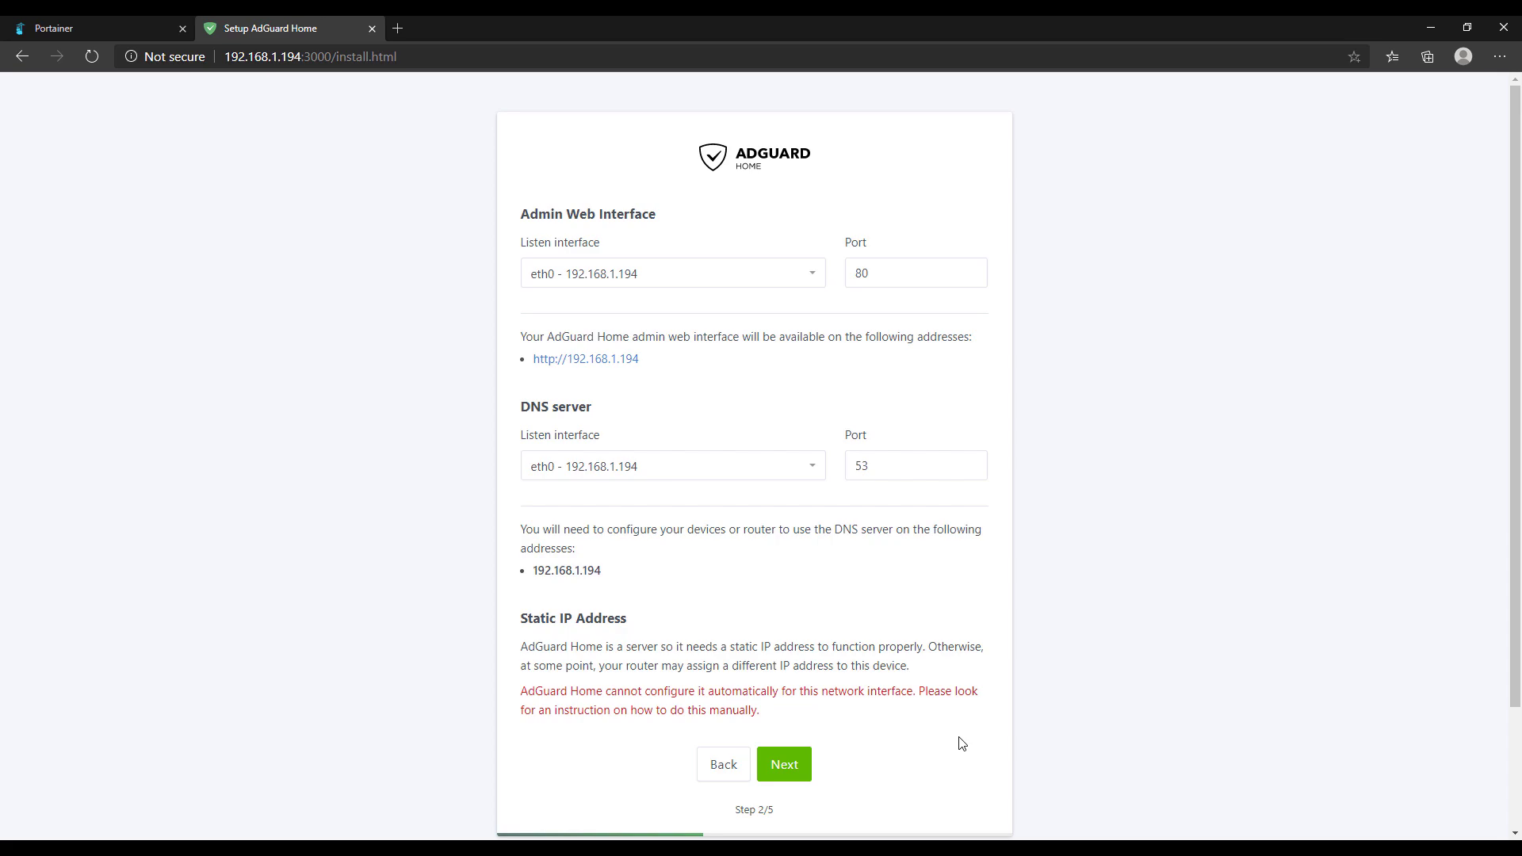
pyautogui.click(798, 766)
# Create the admin account by entering a username, password and password confirmation.
pyautogui.click(647, 355)
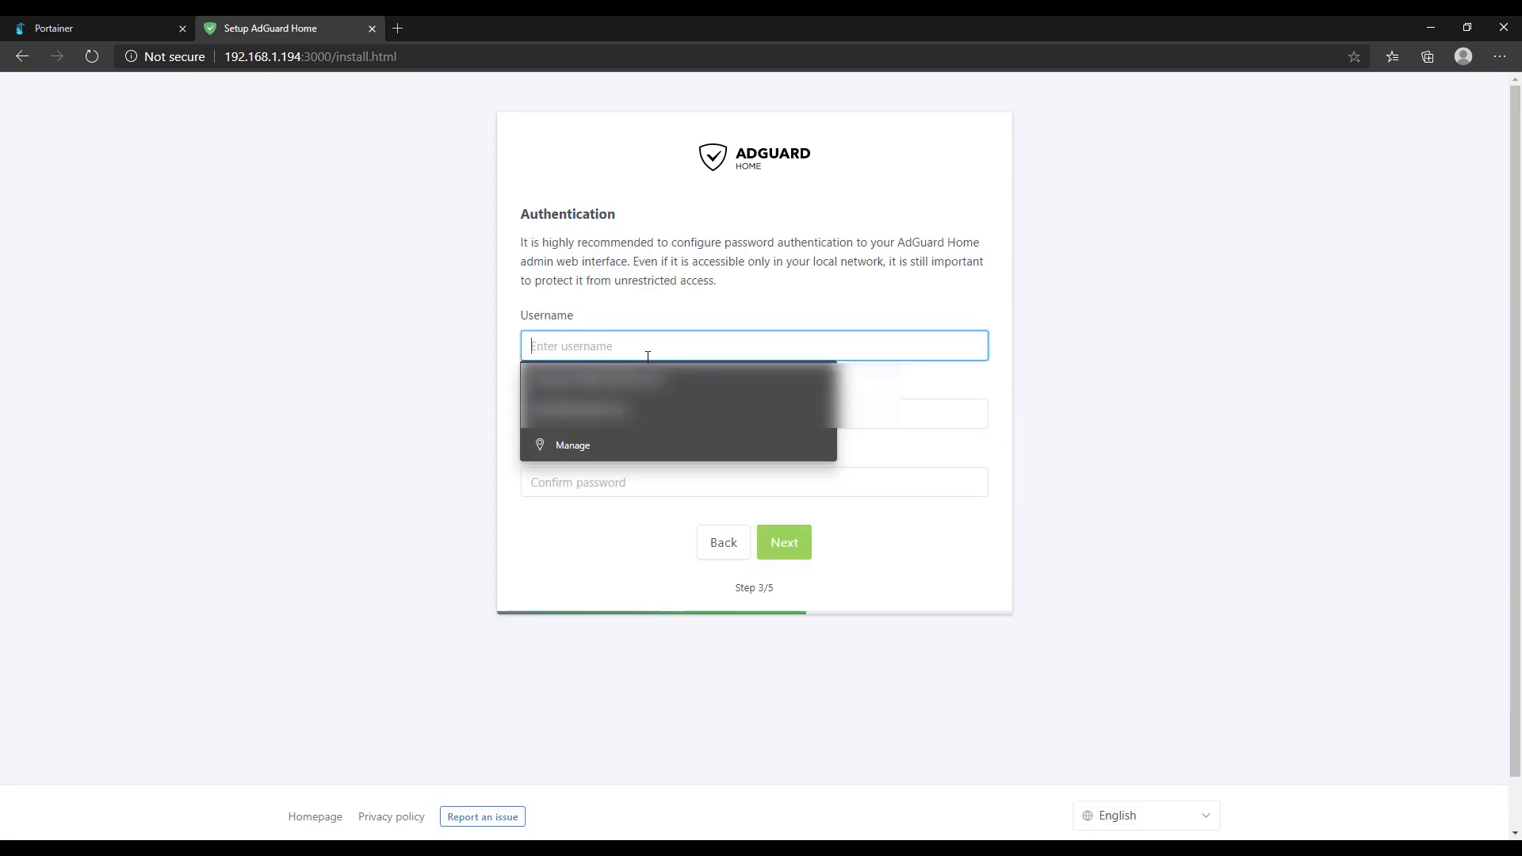
pyautogui.write('frank')
pyautogui.press('Tab')
pyautogui.write('********')
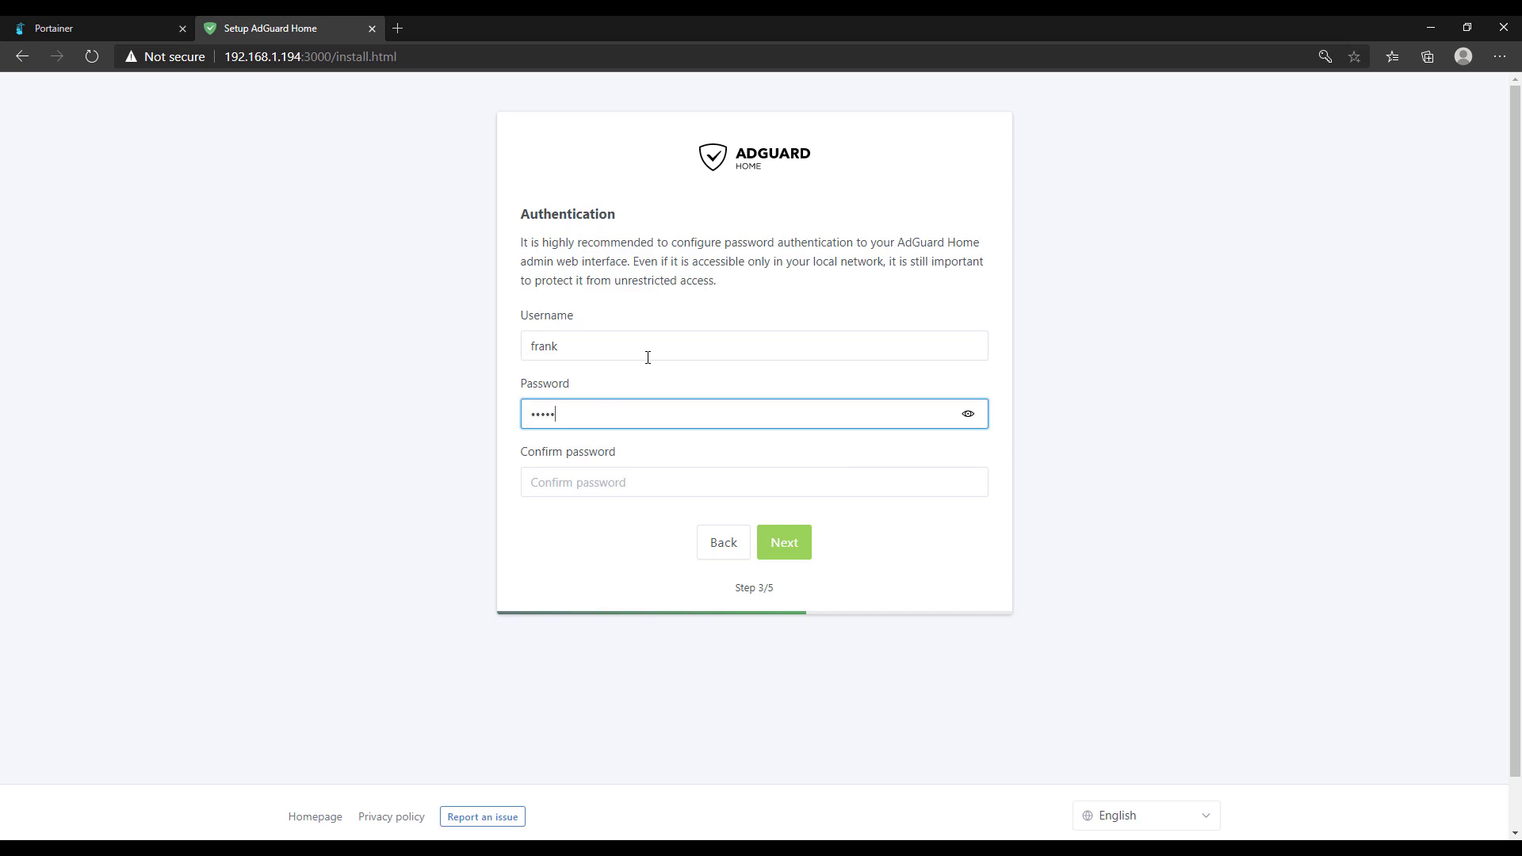
pyautogui.press('Tab')
pyautogui.write('********')
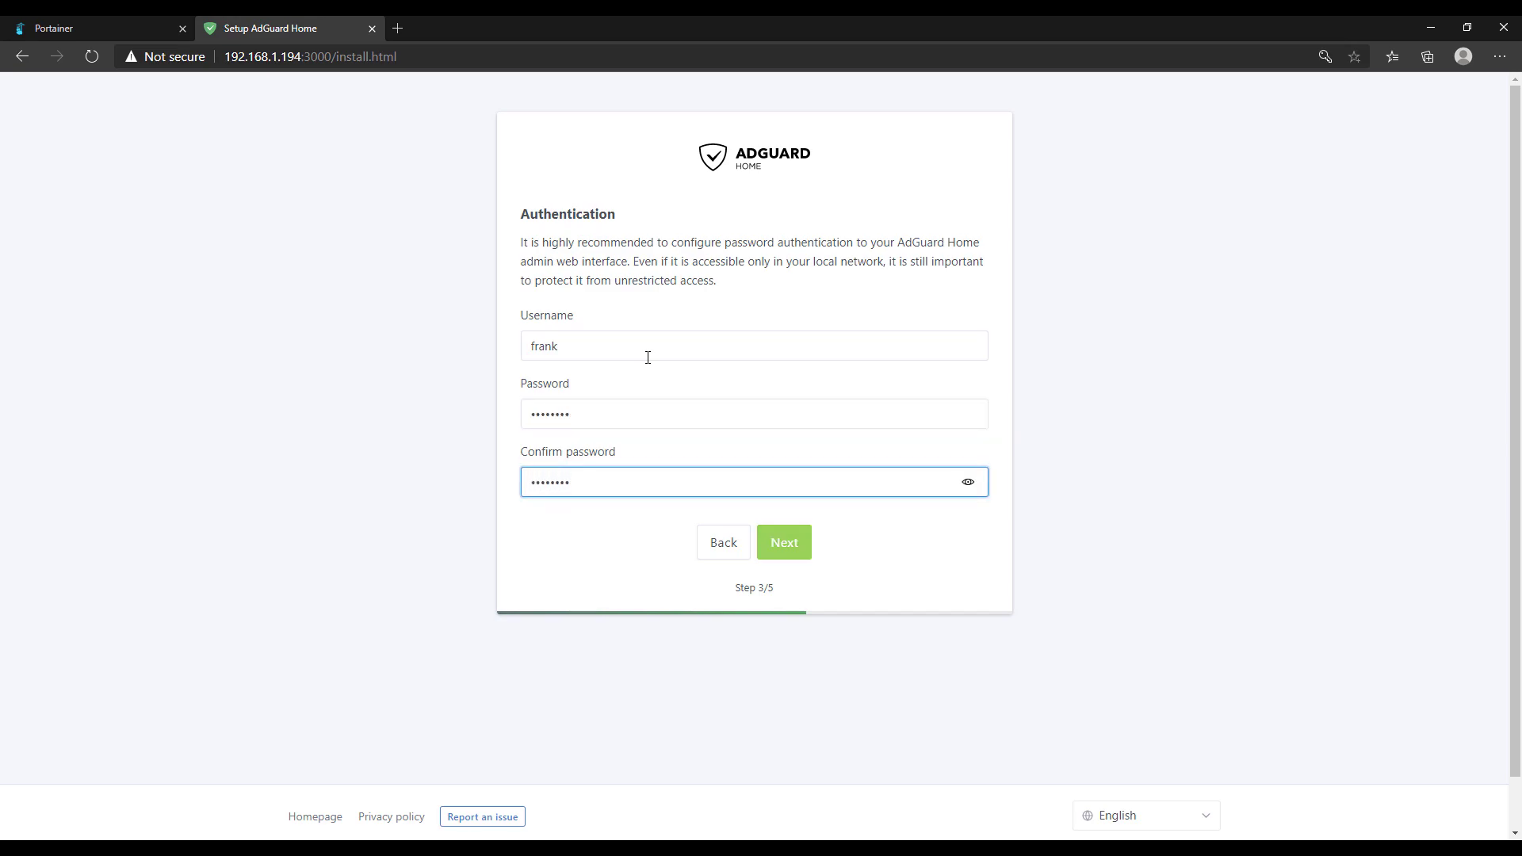
pyautogui.press('Return')
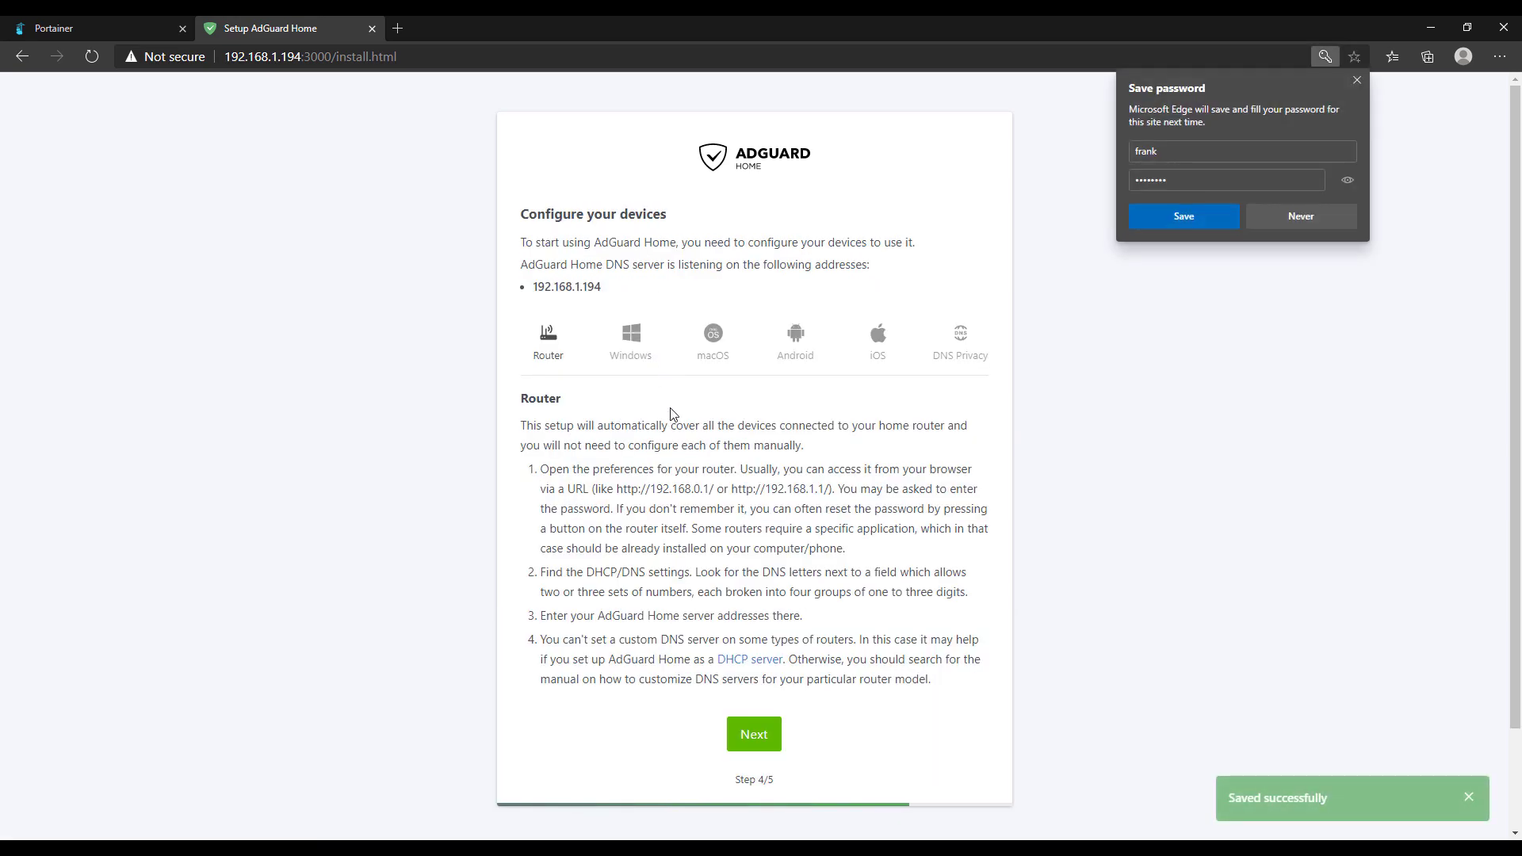
# Decline saving the password, view Windows, macOS, Android and iOS instructions, then continue to step 5.
pyautogui.click(1304, 219)
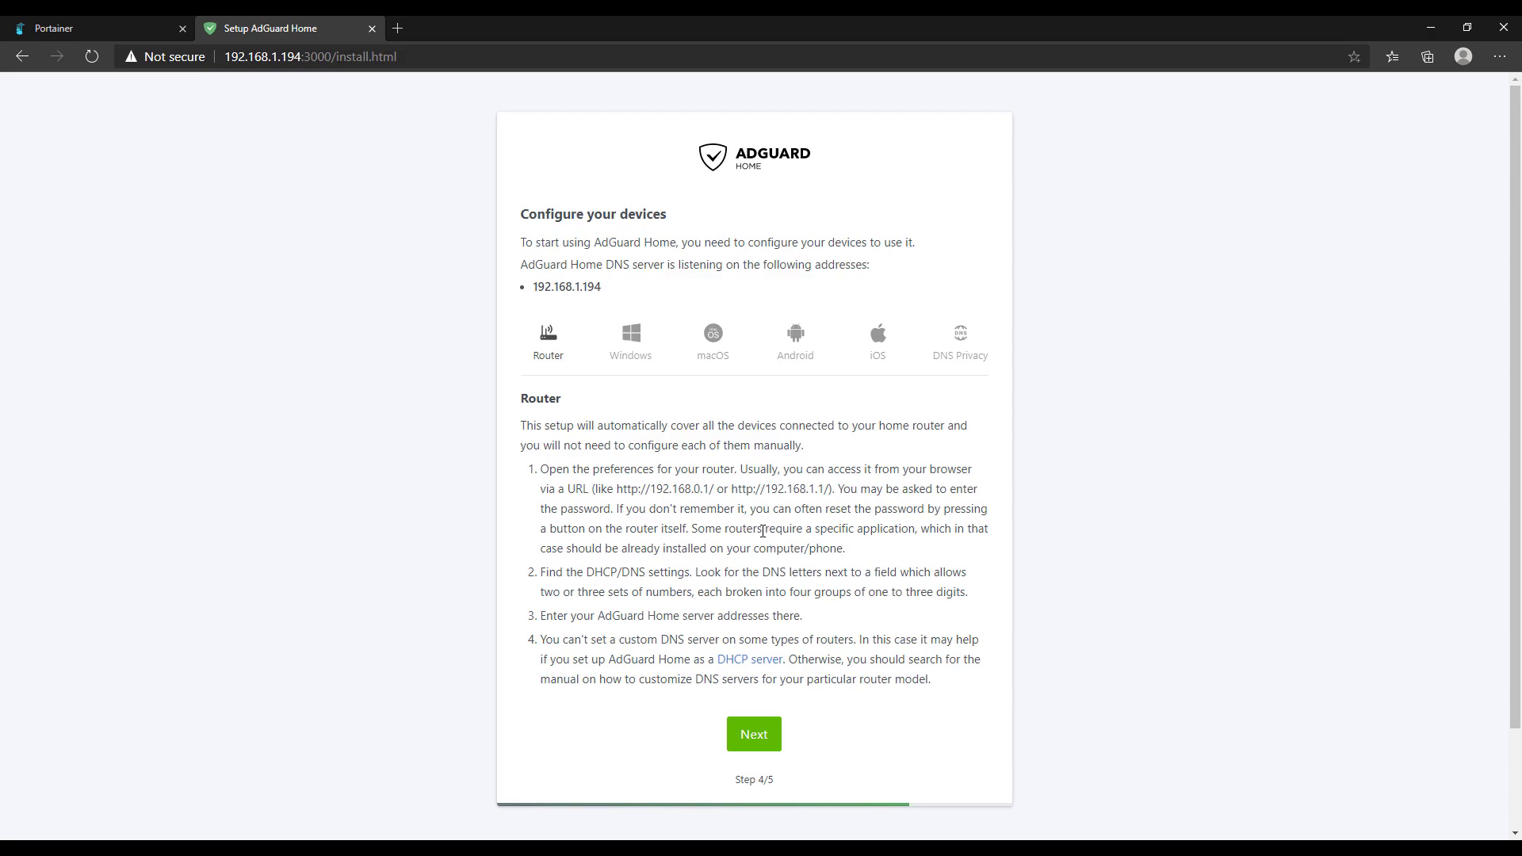
pyautogui.click(634, 354)
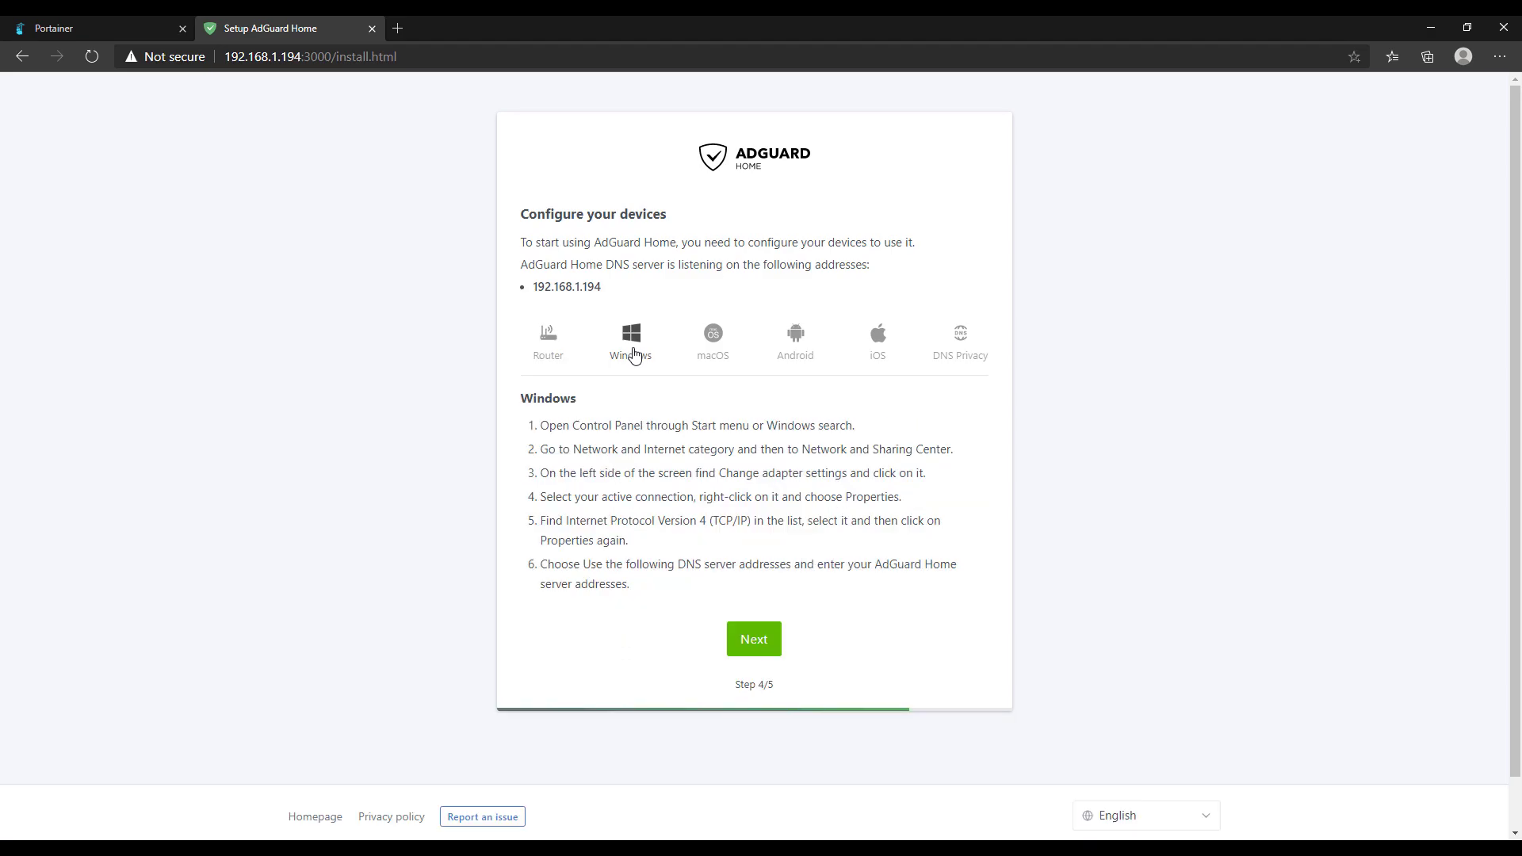
pyautogui.click(722, 358)
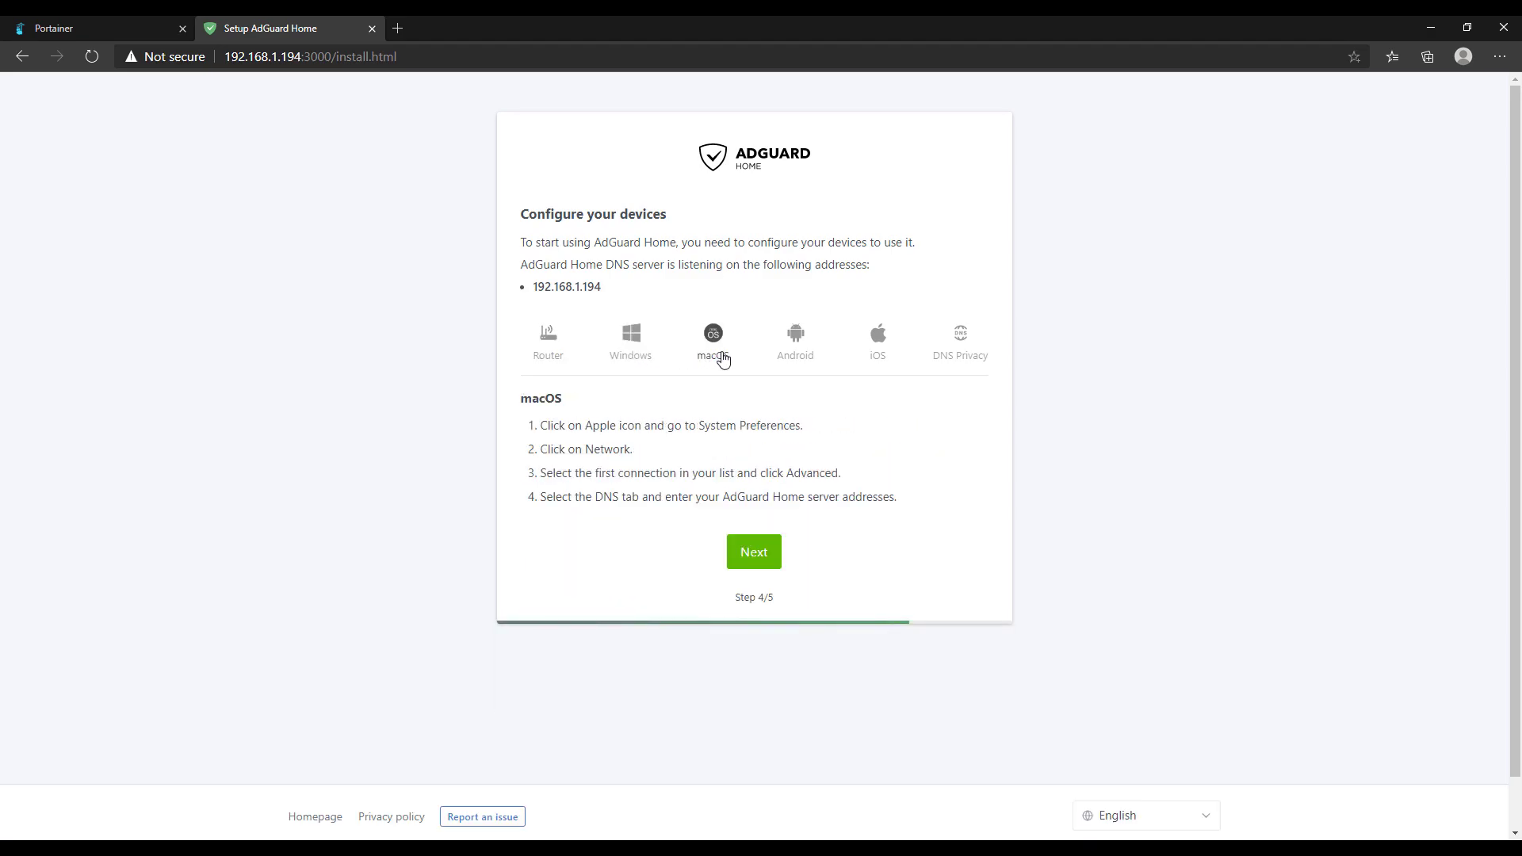
pyautogui.click(797, 352)
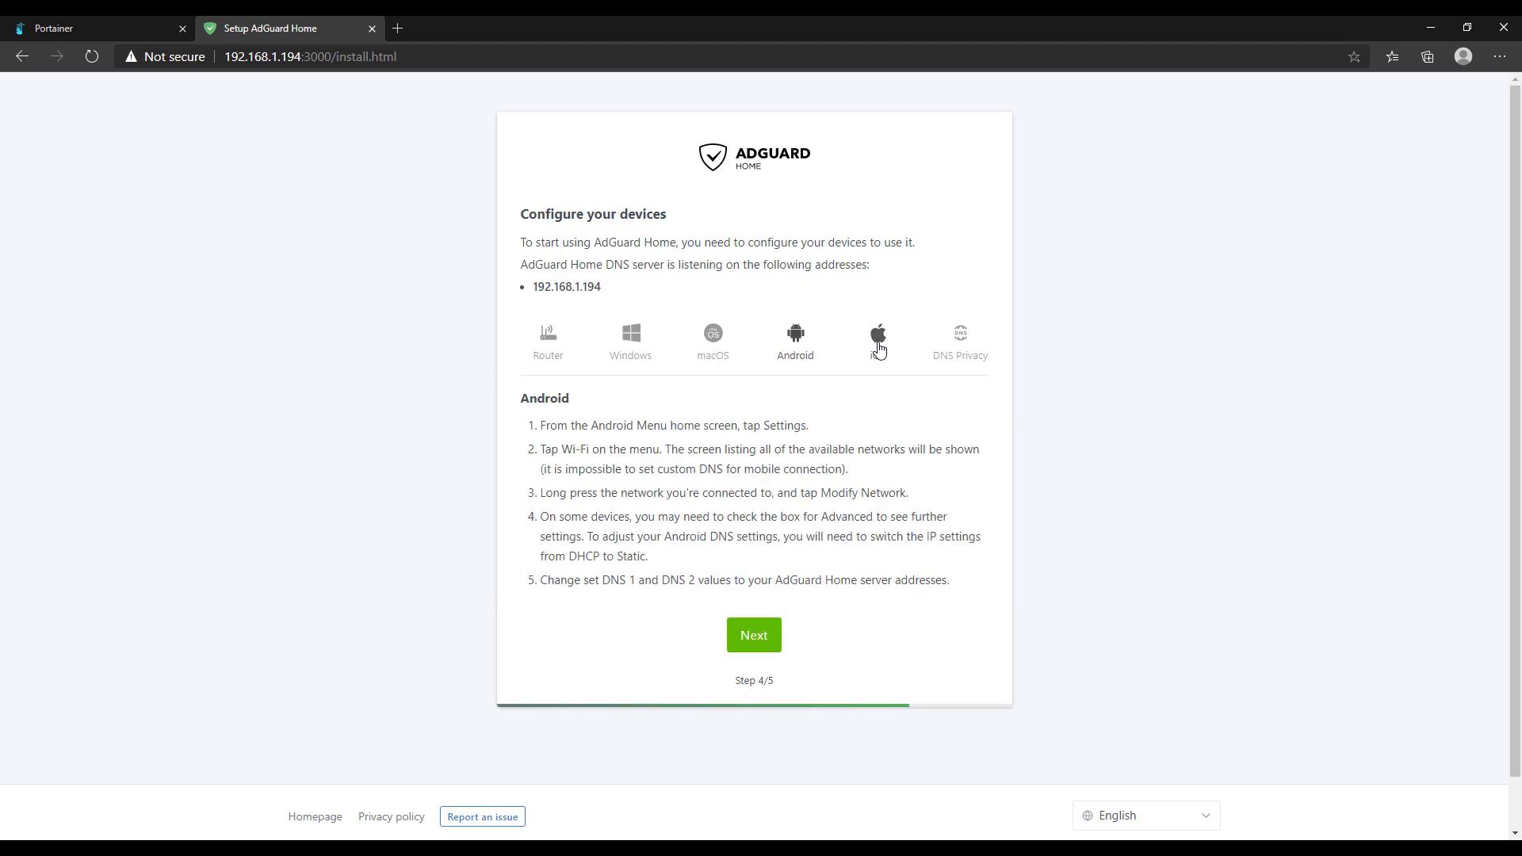
pyautogui.click(878, 347)
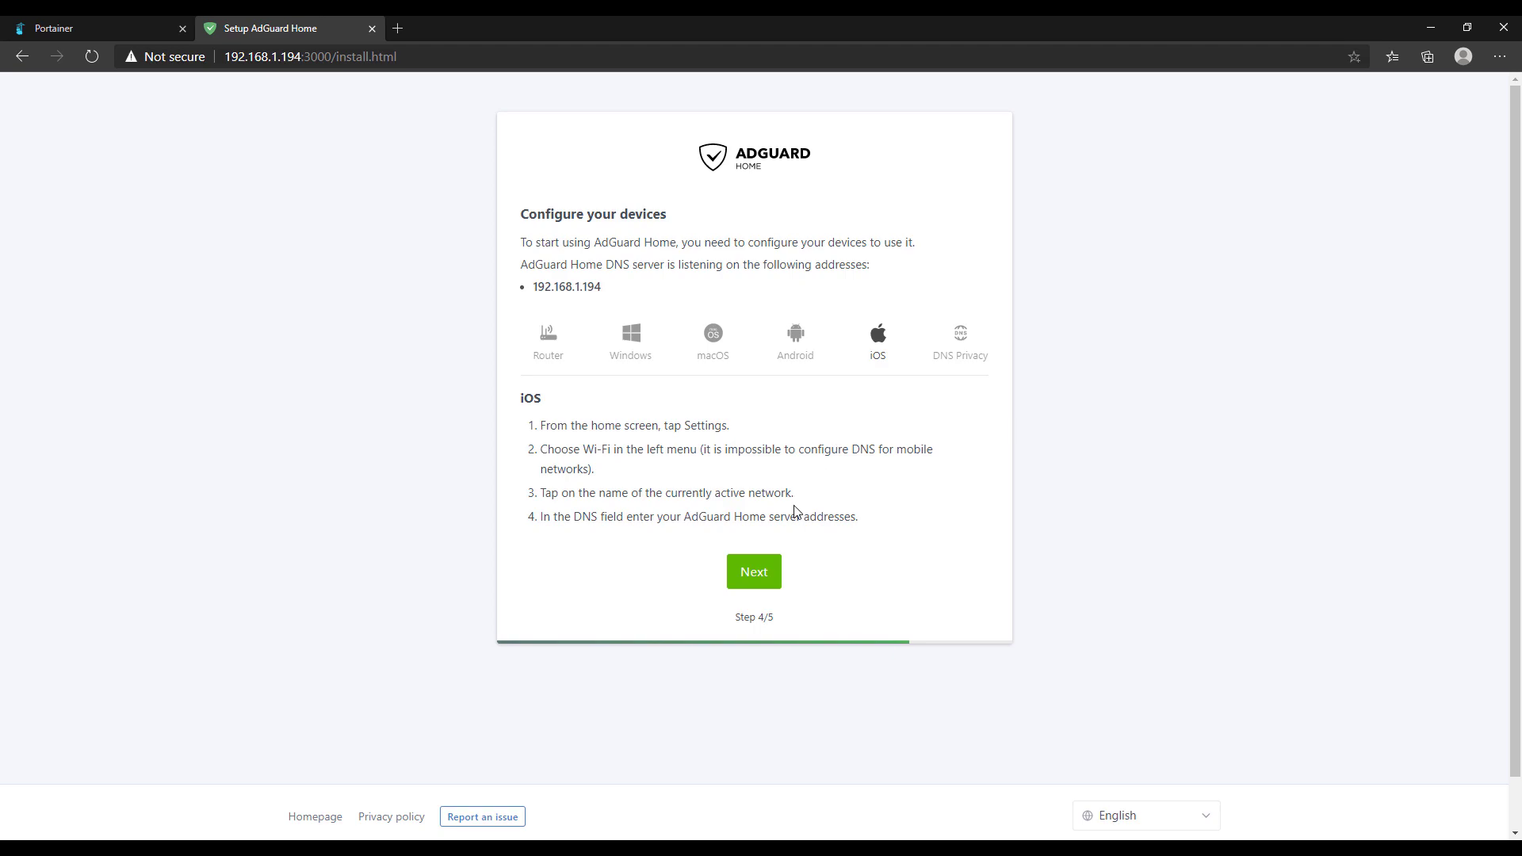
pyautogui.click(767, 571)
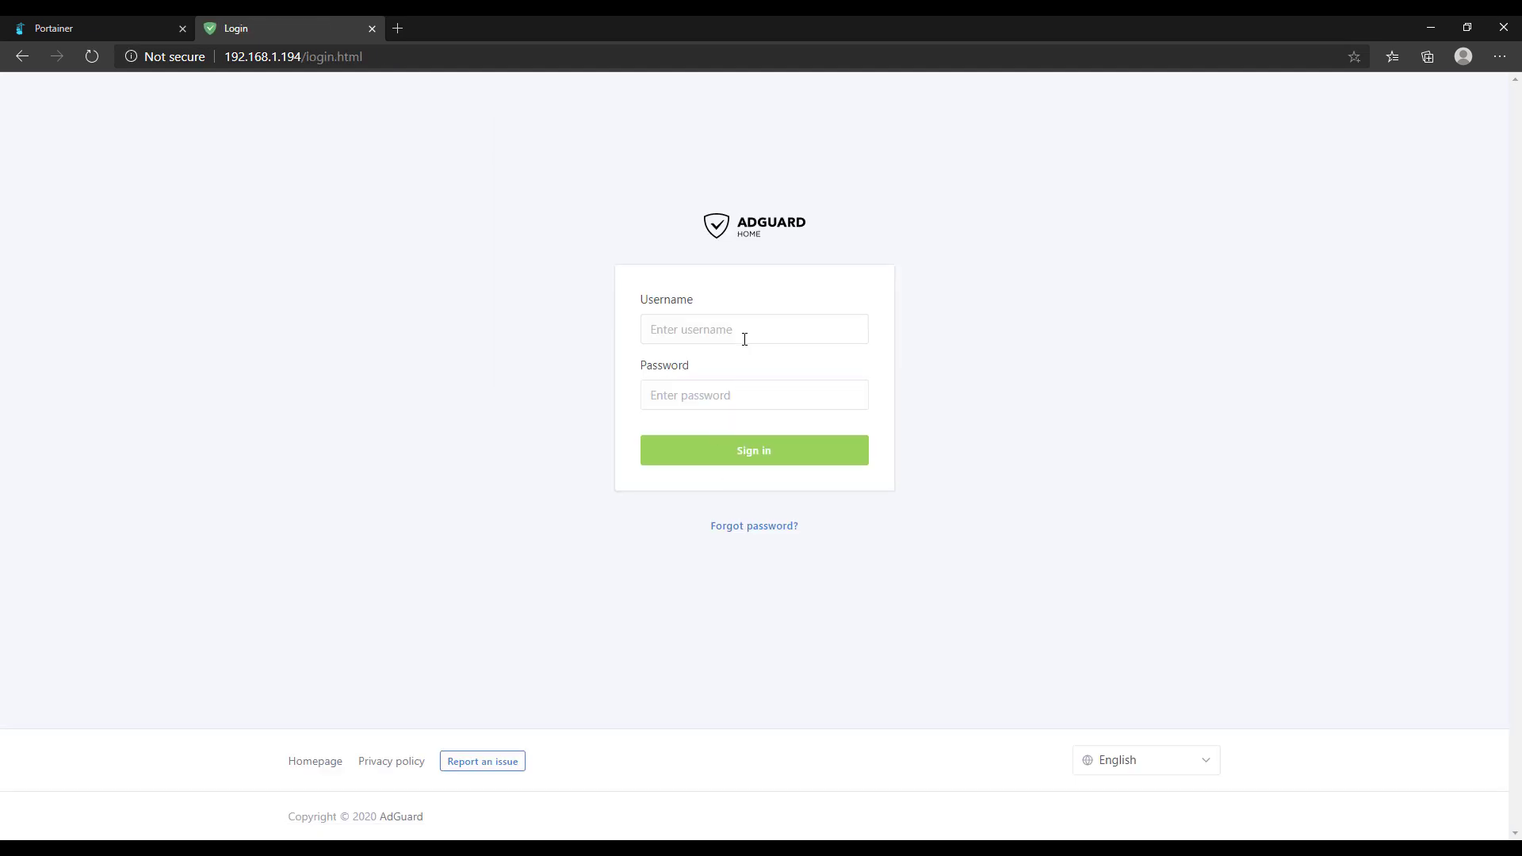
# Sign in with the admin username and password, declining the browser's offer to save it.
pyautogui.click(744, 340)
pyautogui.write('frank')
pyautogui.click(741, 356)
pyautogui.click(734, 394)
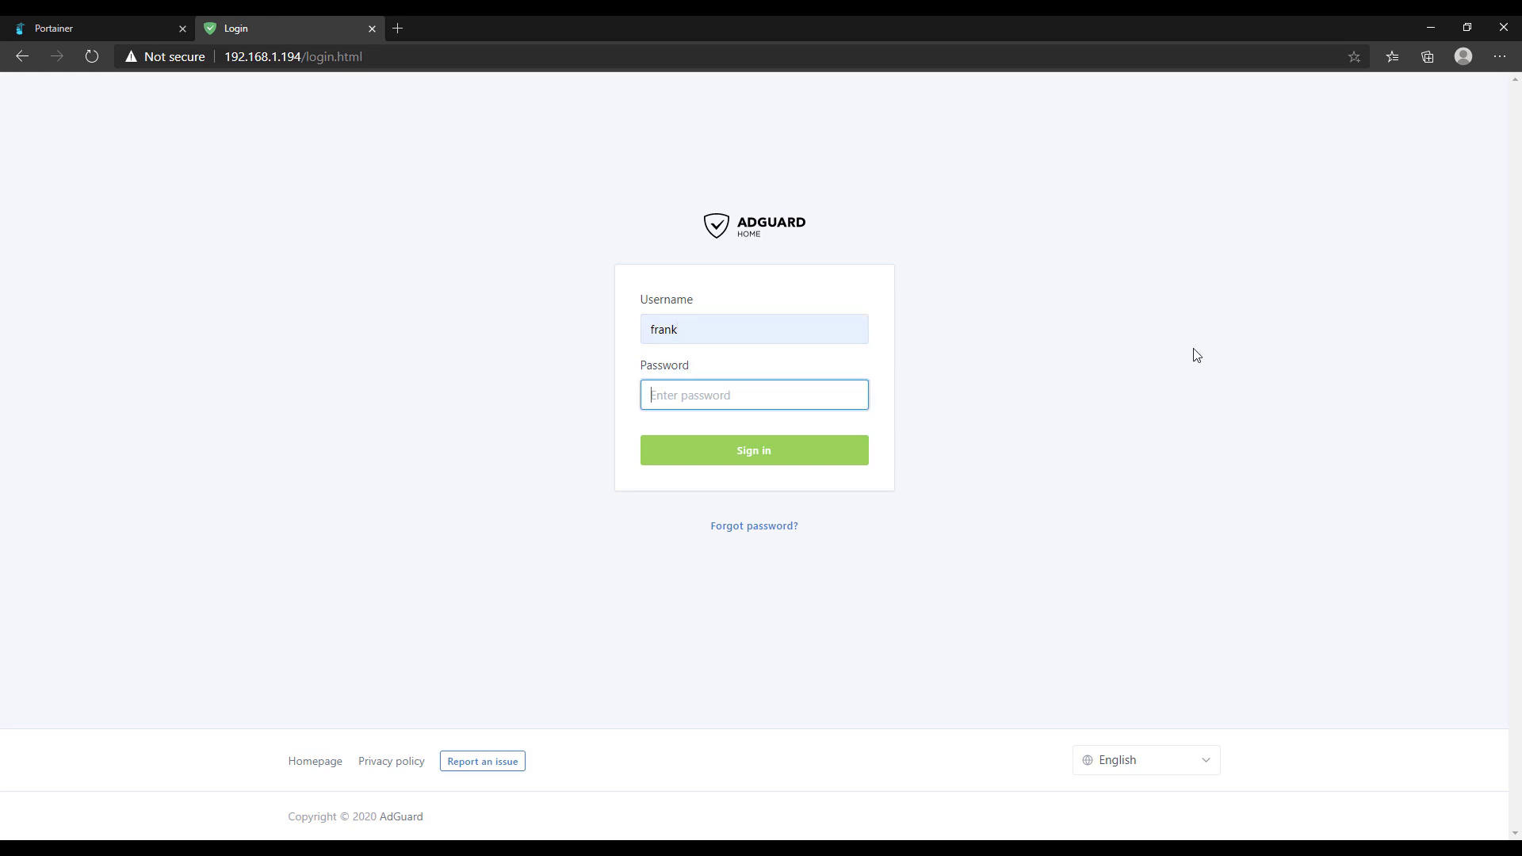
pyautogui.write('********')
pyautogui.press('Return')
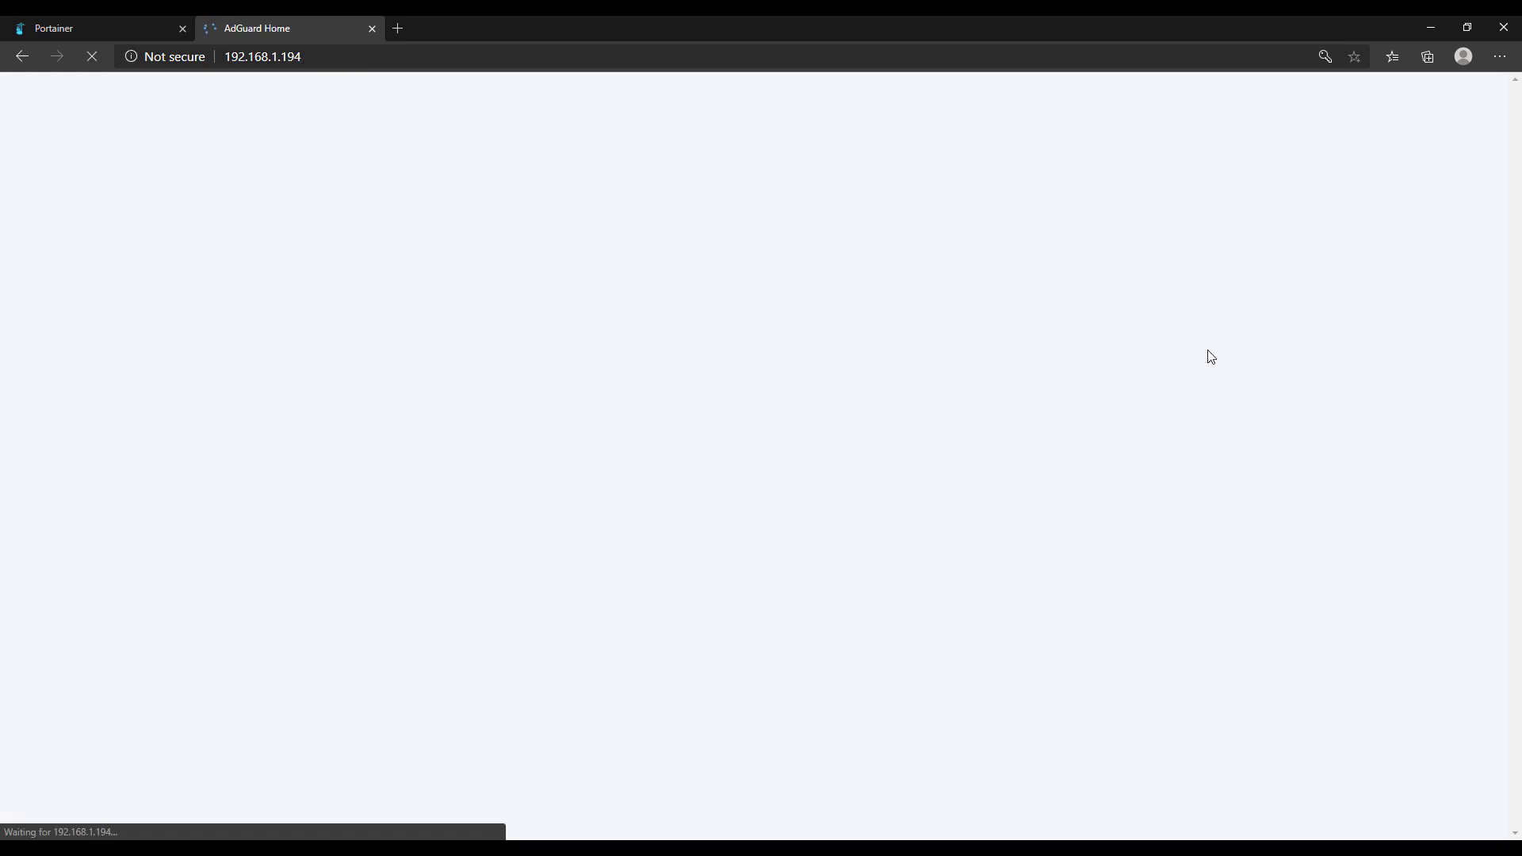
pyautogui.click(1325, 218)
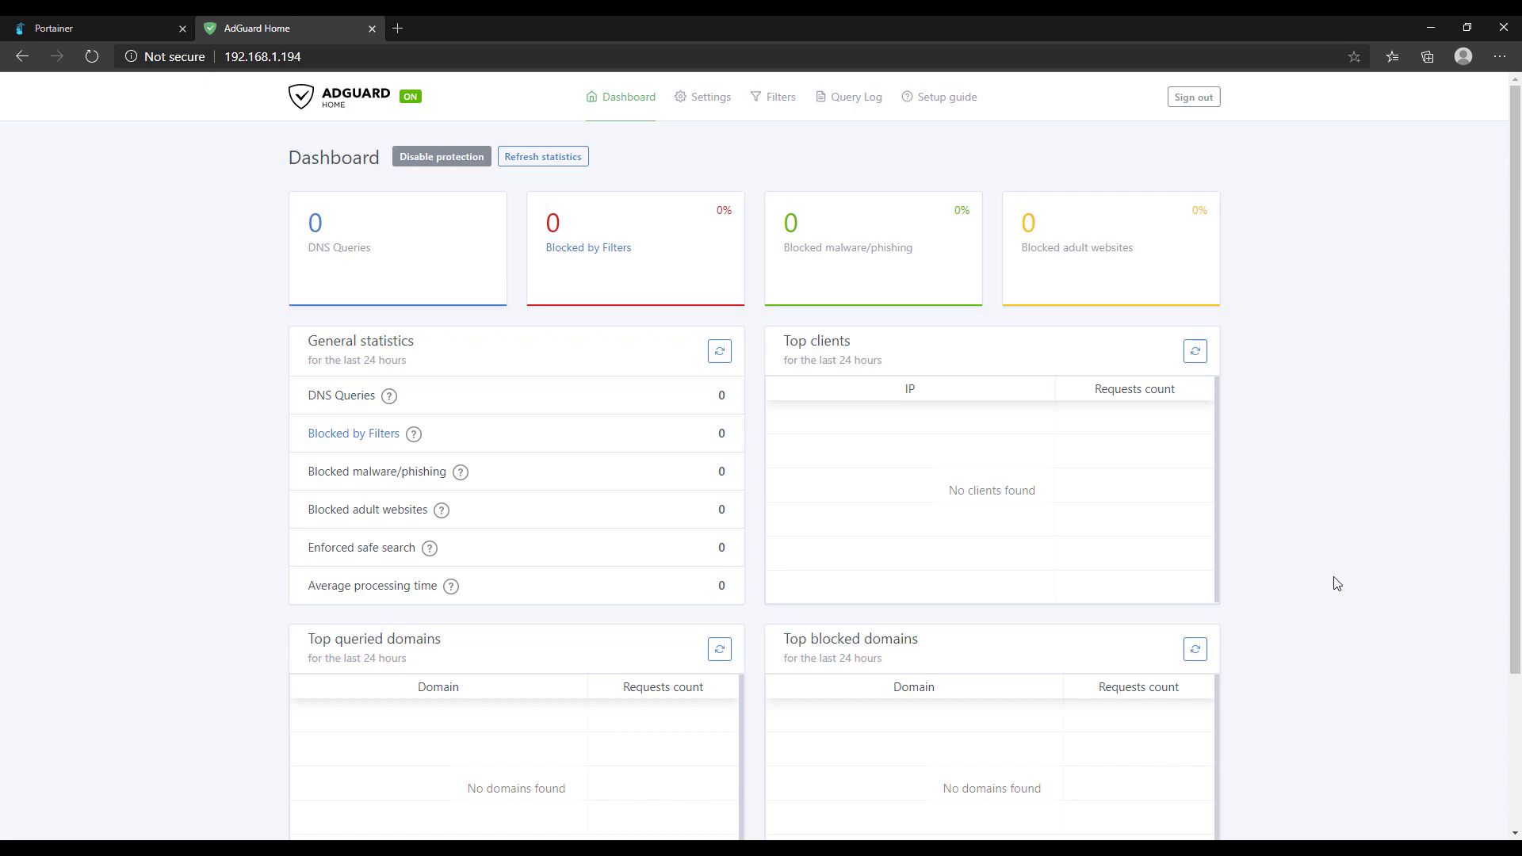
# Review the General settings page, then bring up DNS settings with the Quad9 upstream server.
pyautogui.moveTo(719, 108)
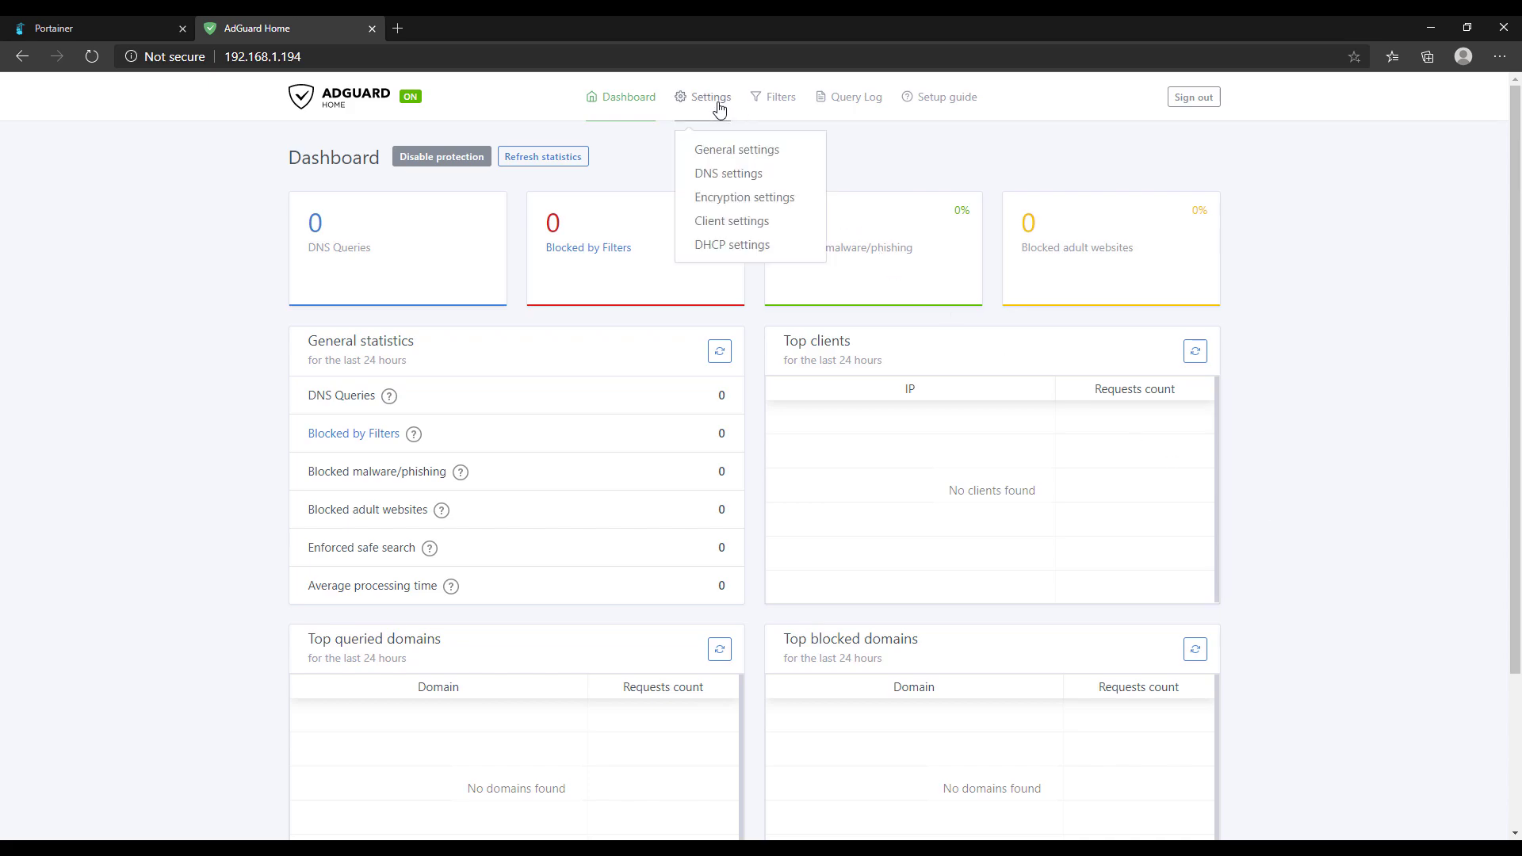
pyautogui.click(730, 150)
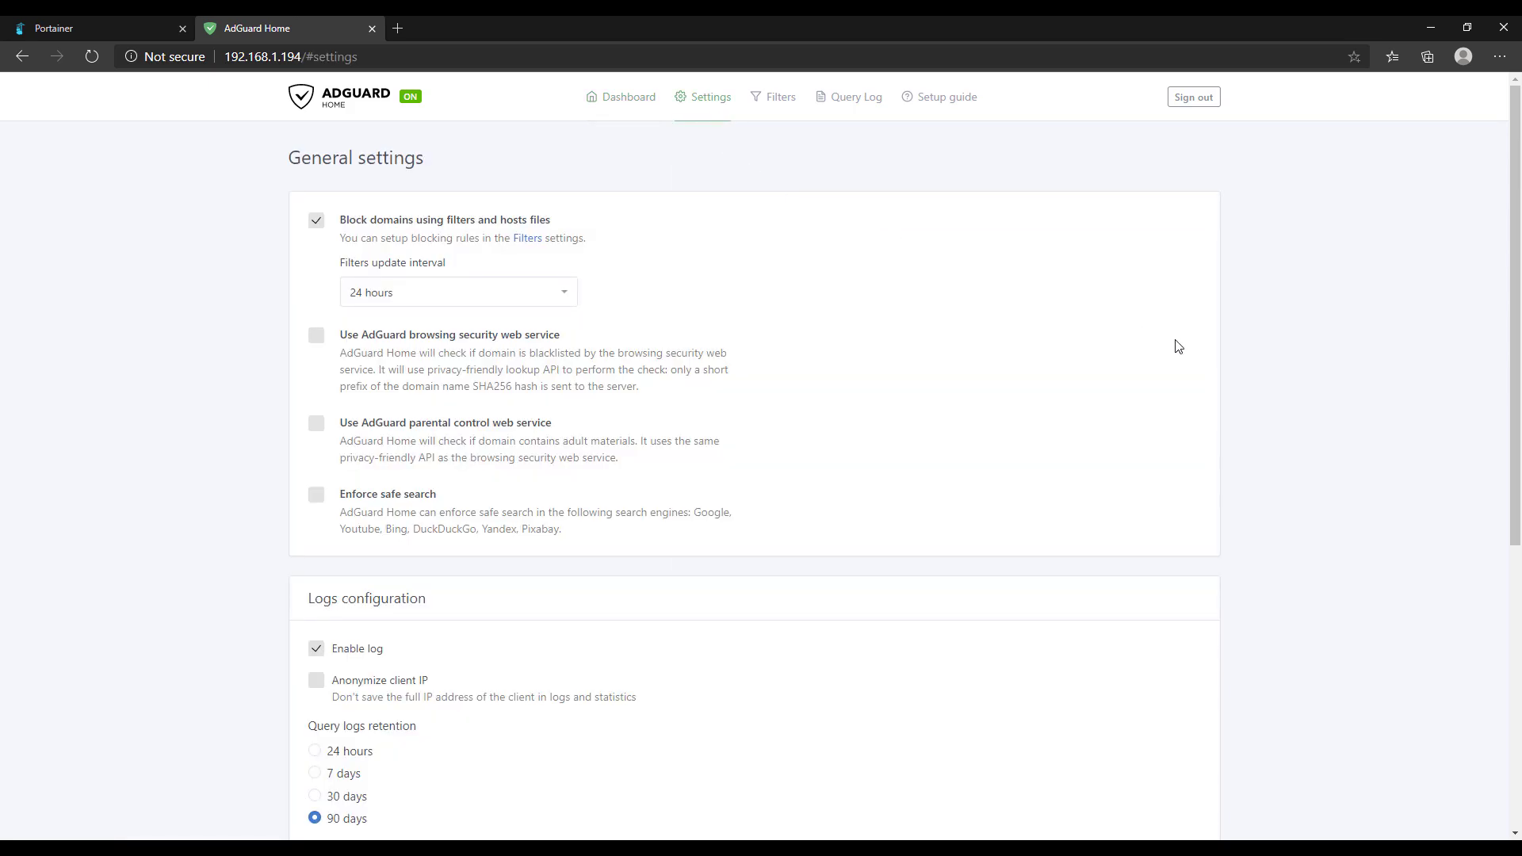
pyautogui.scroll(-6, 1236, 362)
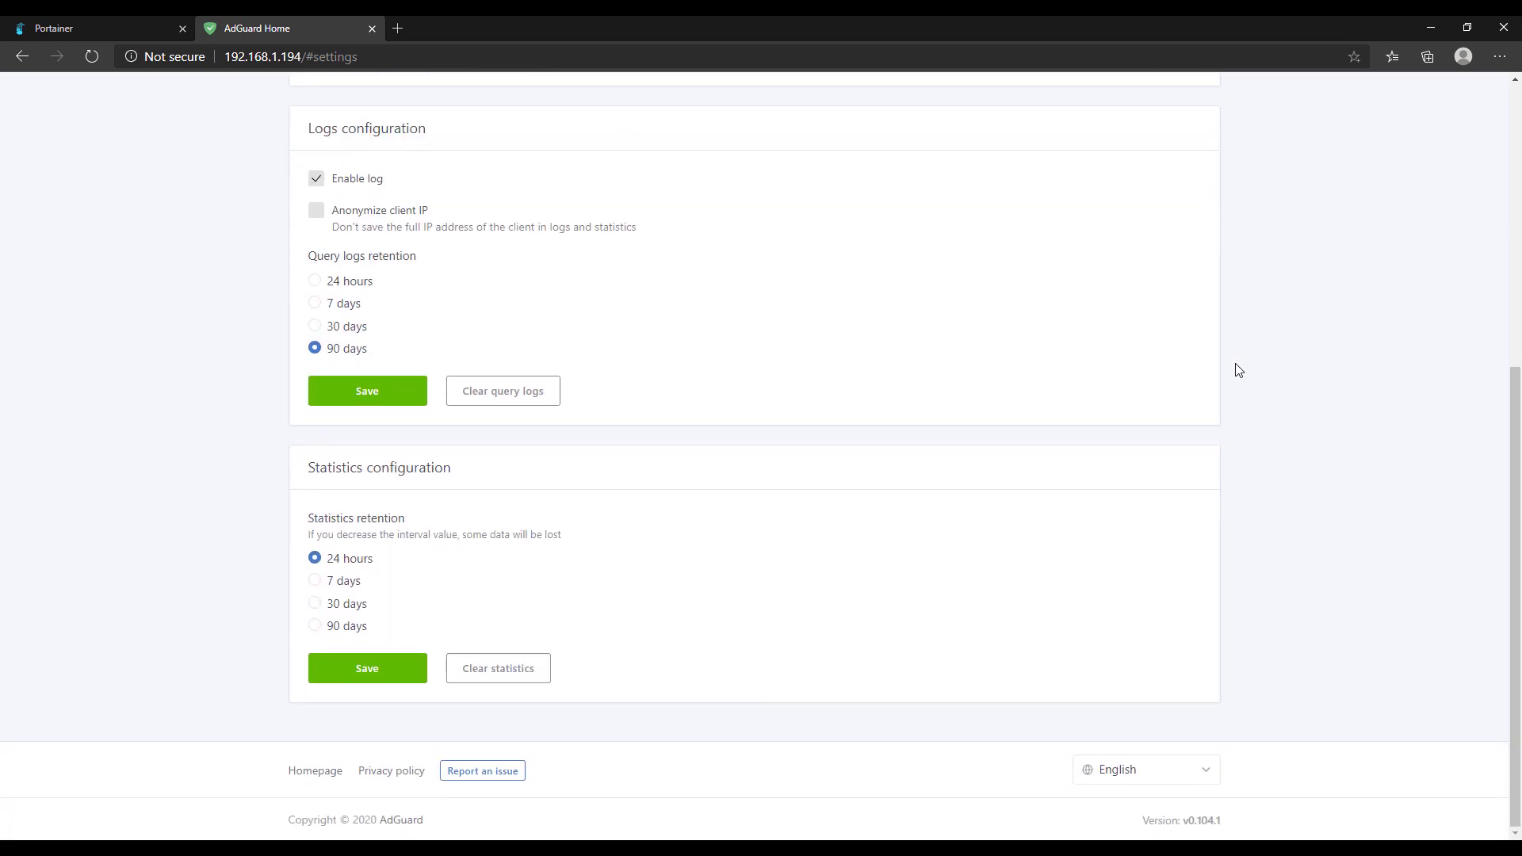
pyautogui.scroll(6, 1237, 368)
pyautogui.moveTo(713, 105)
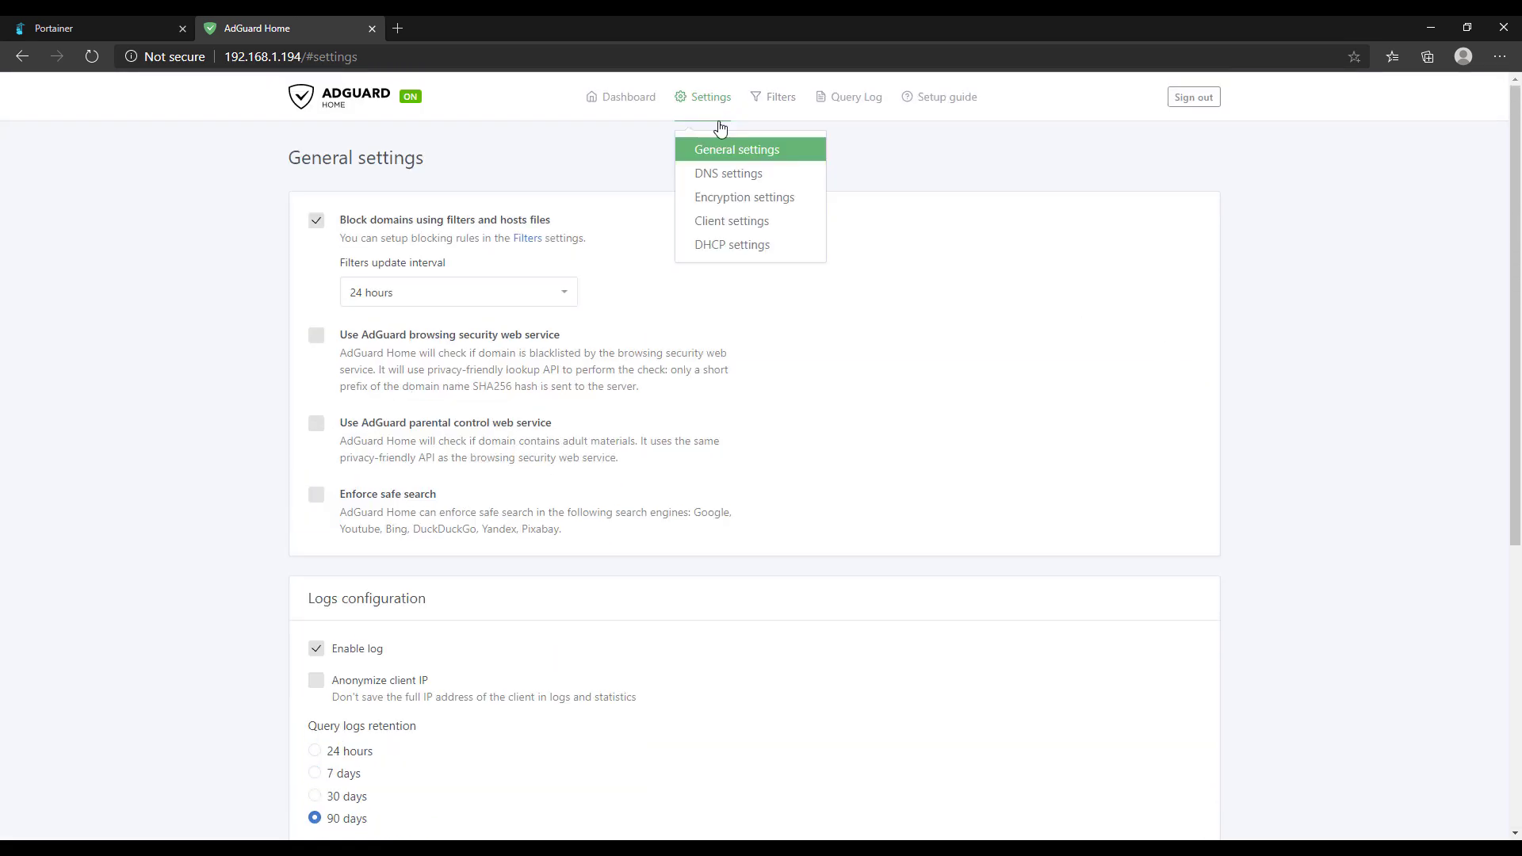
pyautogui.click(728, 172)
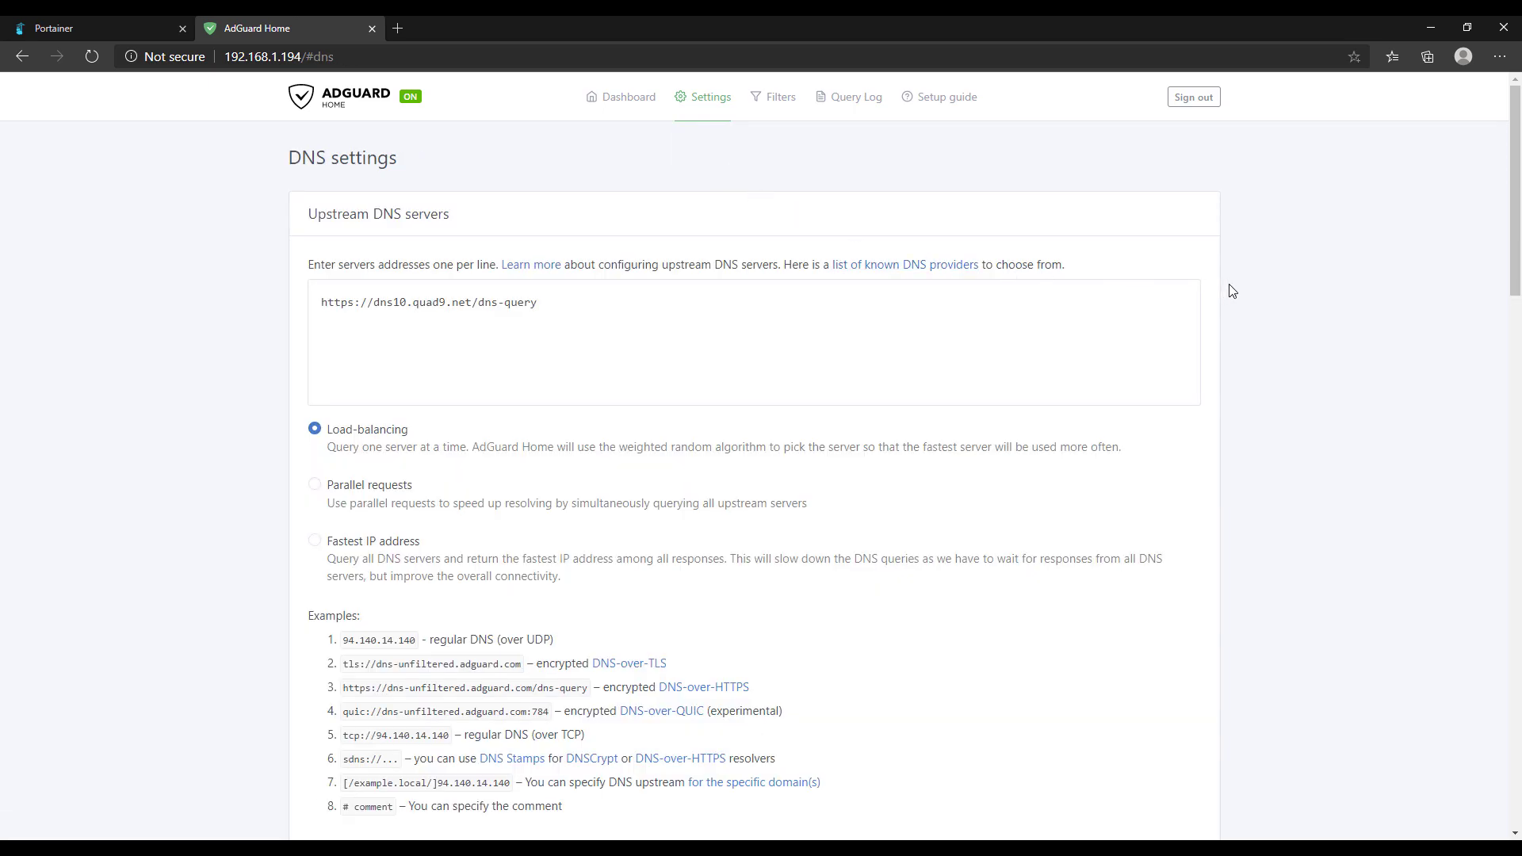
# Review bootstrap servers 9.9.9.10 and 149.112.112.10, rate limit 20, and cache size 4194304.
pyautogui.scroll(-1, 1231, 291)
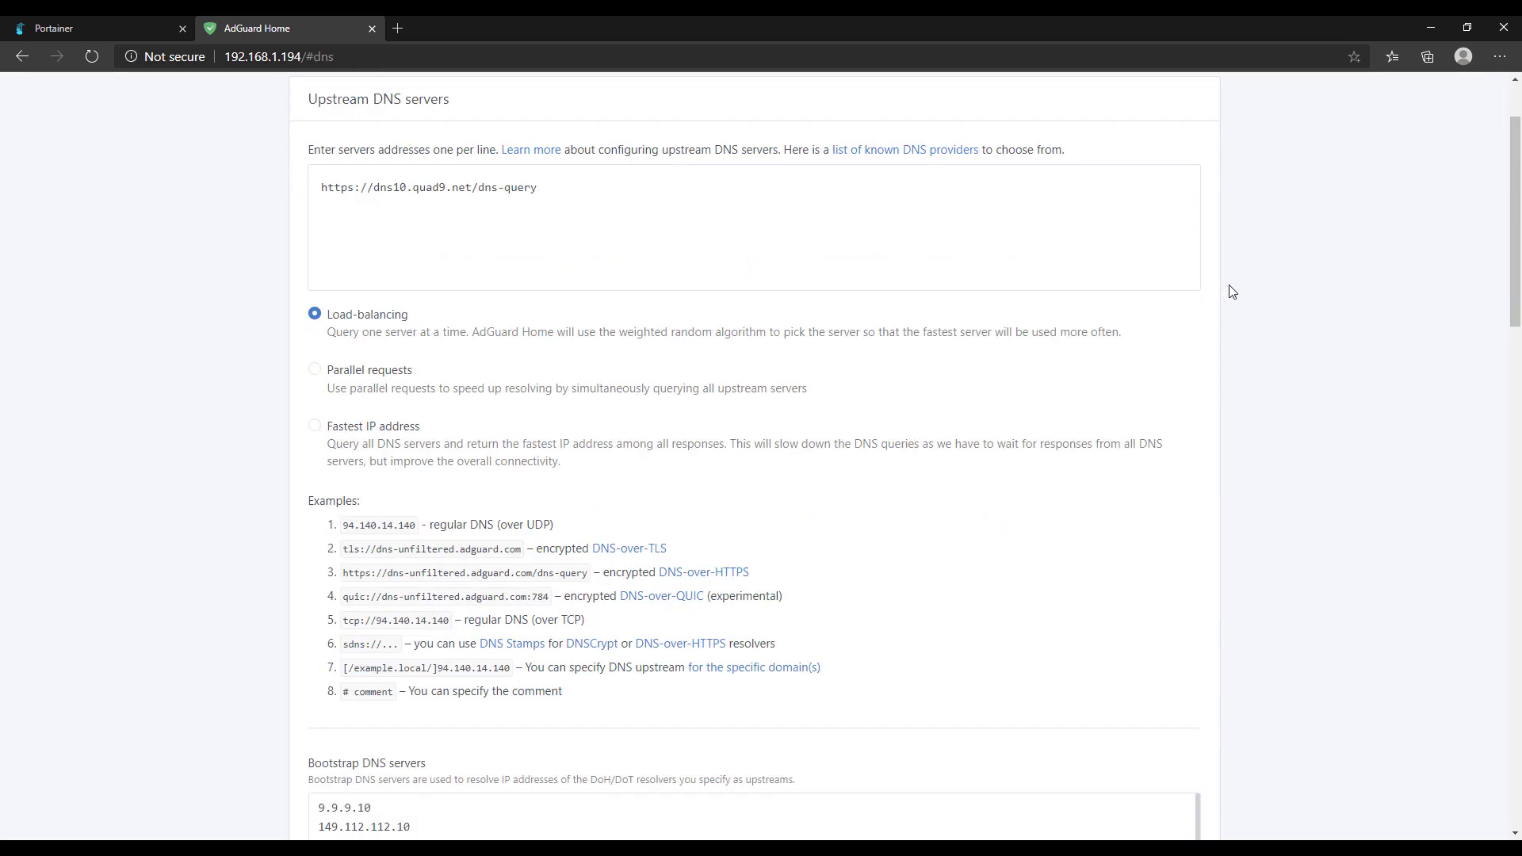
pyautogui.scroll(-3, 1231, 291)
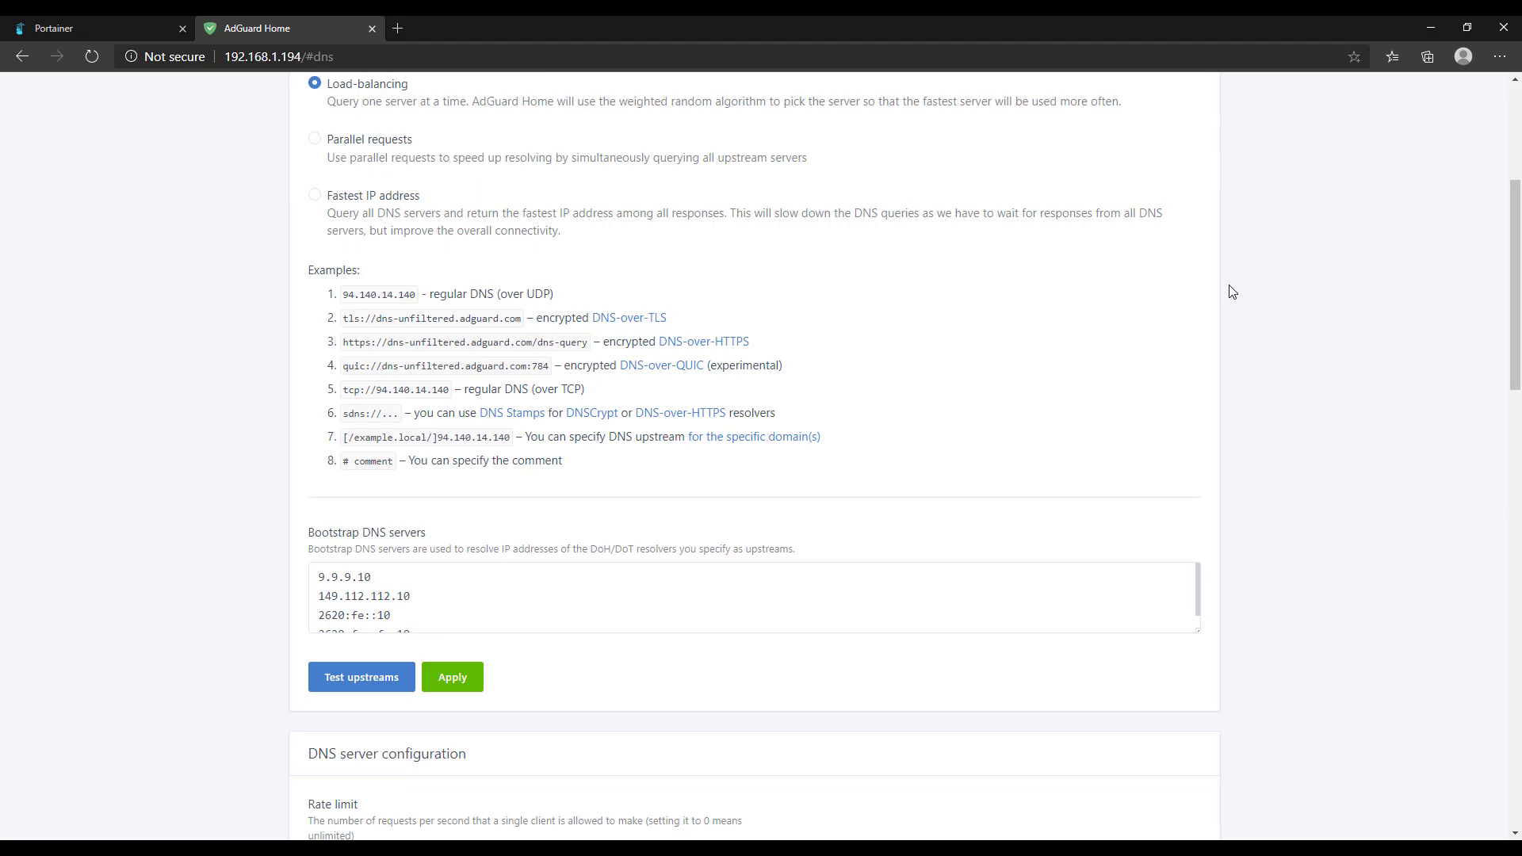
pyautogui.scroll(-1, 1231, 291)
pyautogui.scroll(-4, 1231, 291)
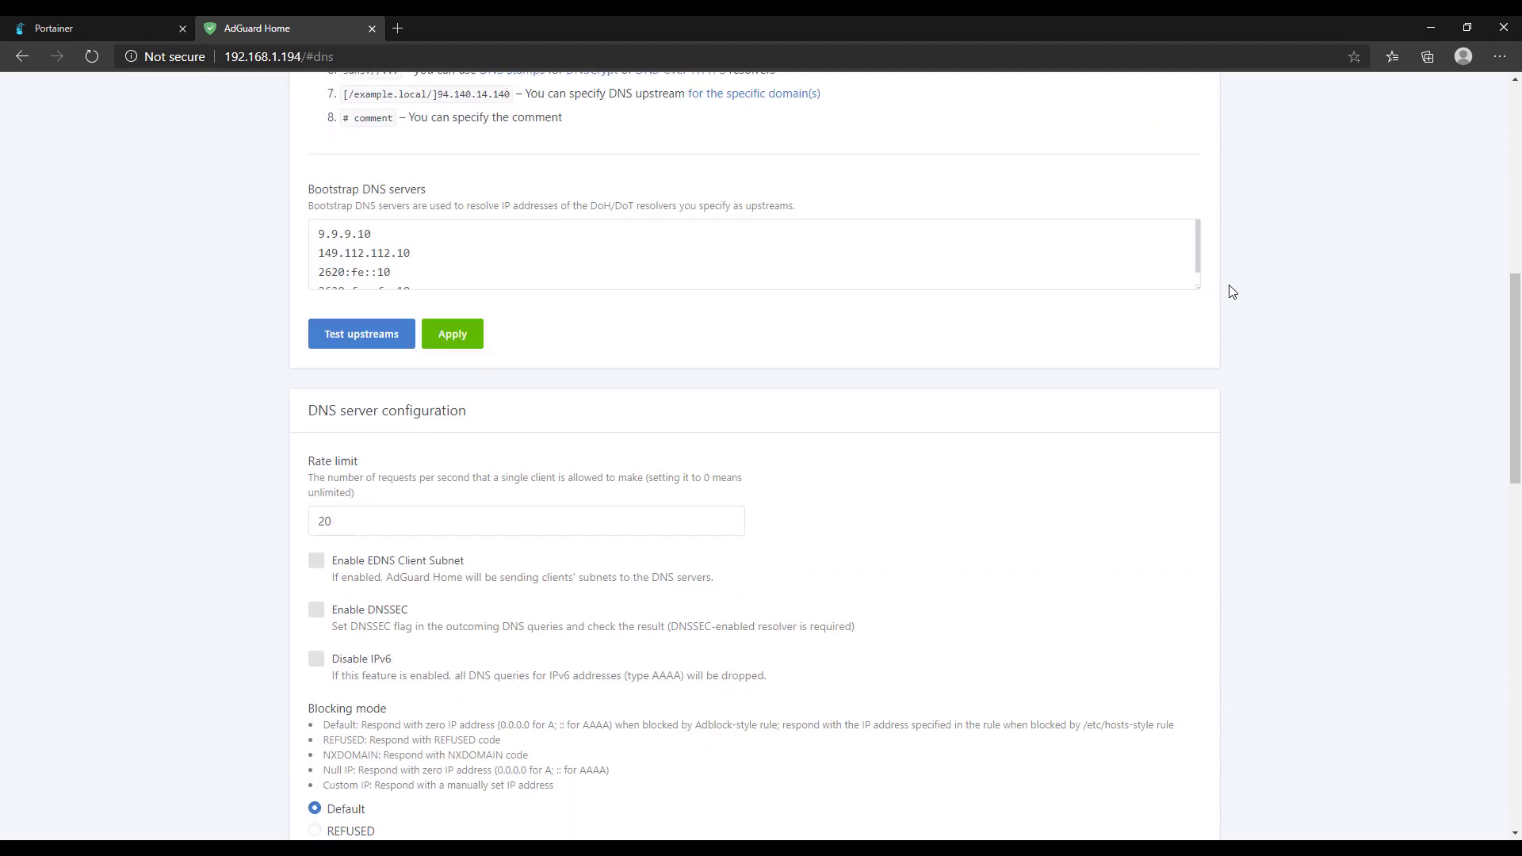
pyautogui.scroll(-4, 1231, 294)
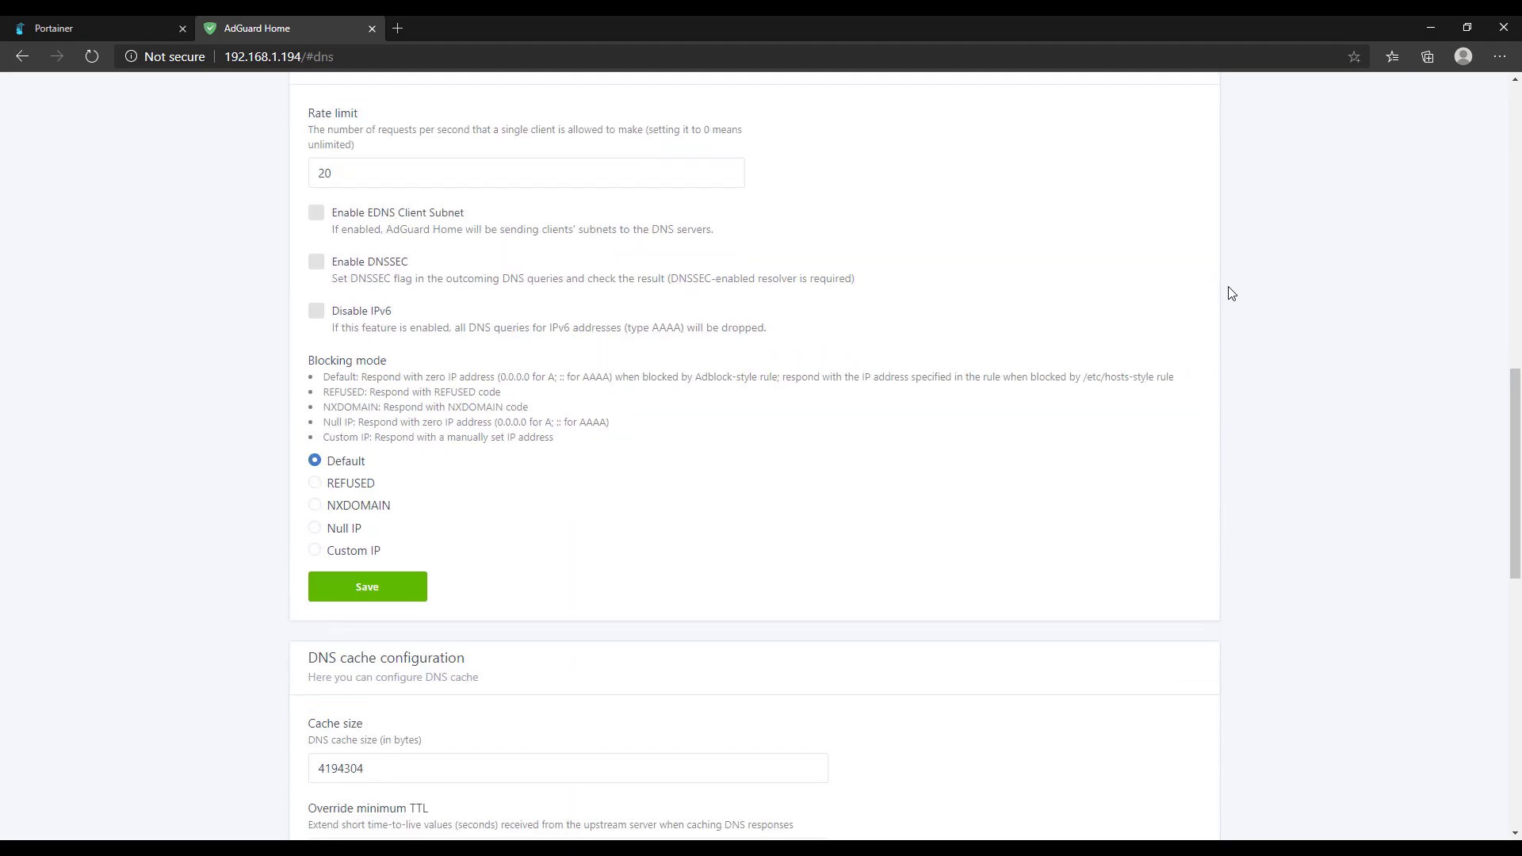
pyautogui.scroll(-5, 1231, 294)
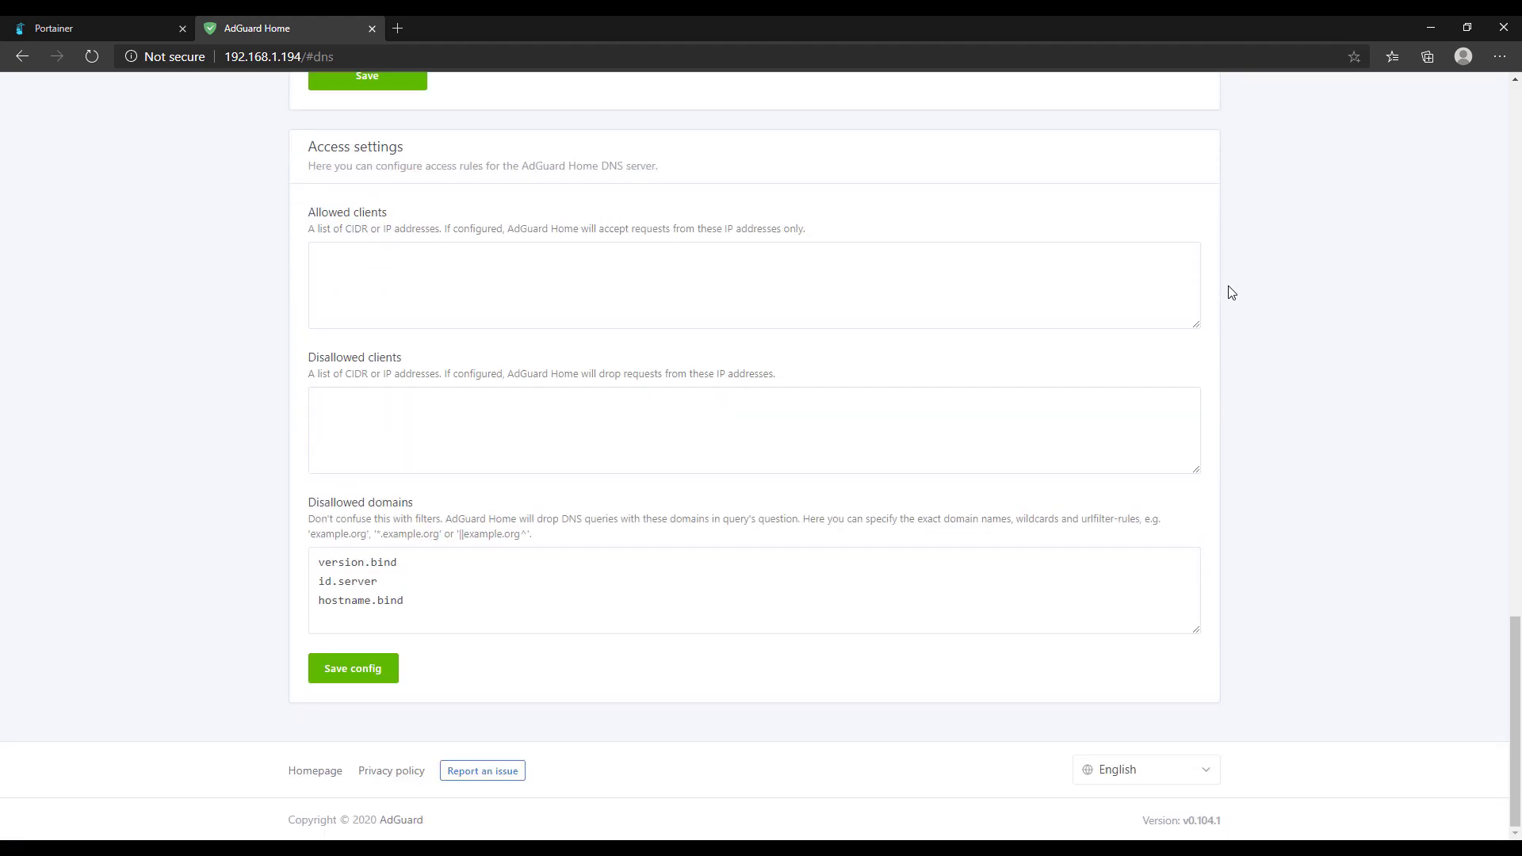
pyautogui.scroll(15, 1231, 293)
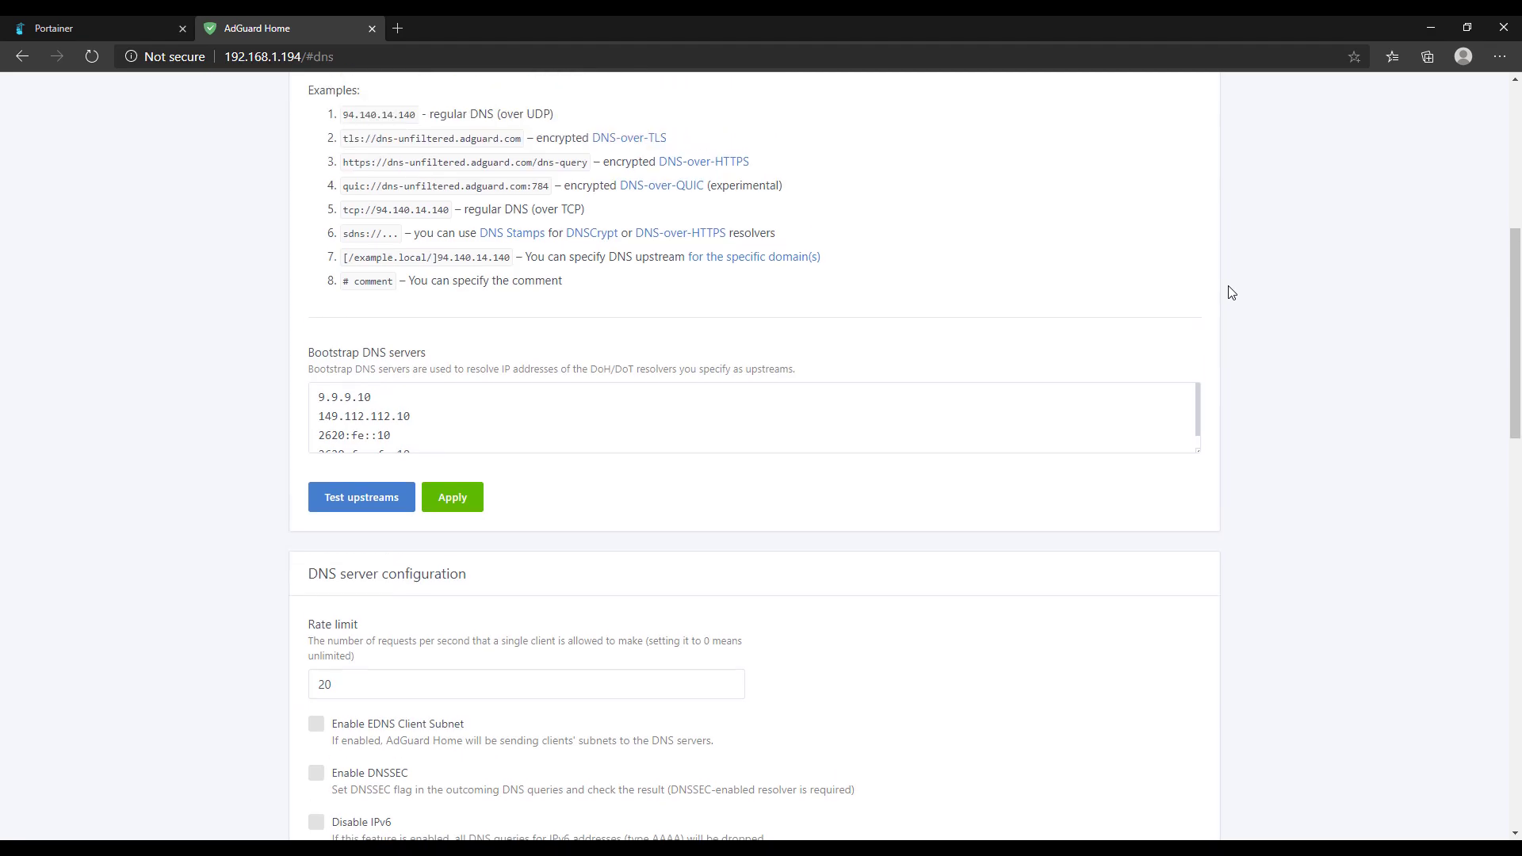
pyautogui.scroll(4, 1231, 293)
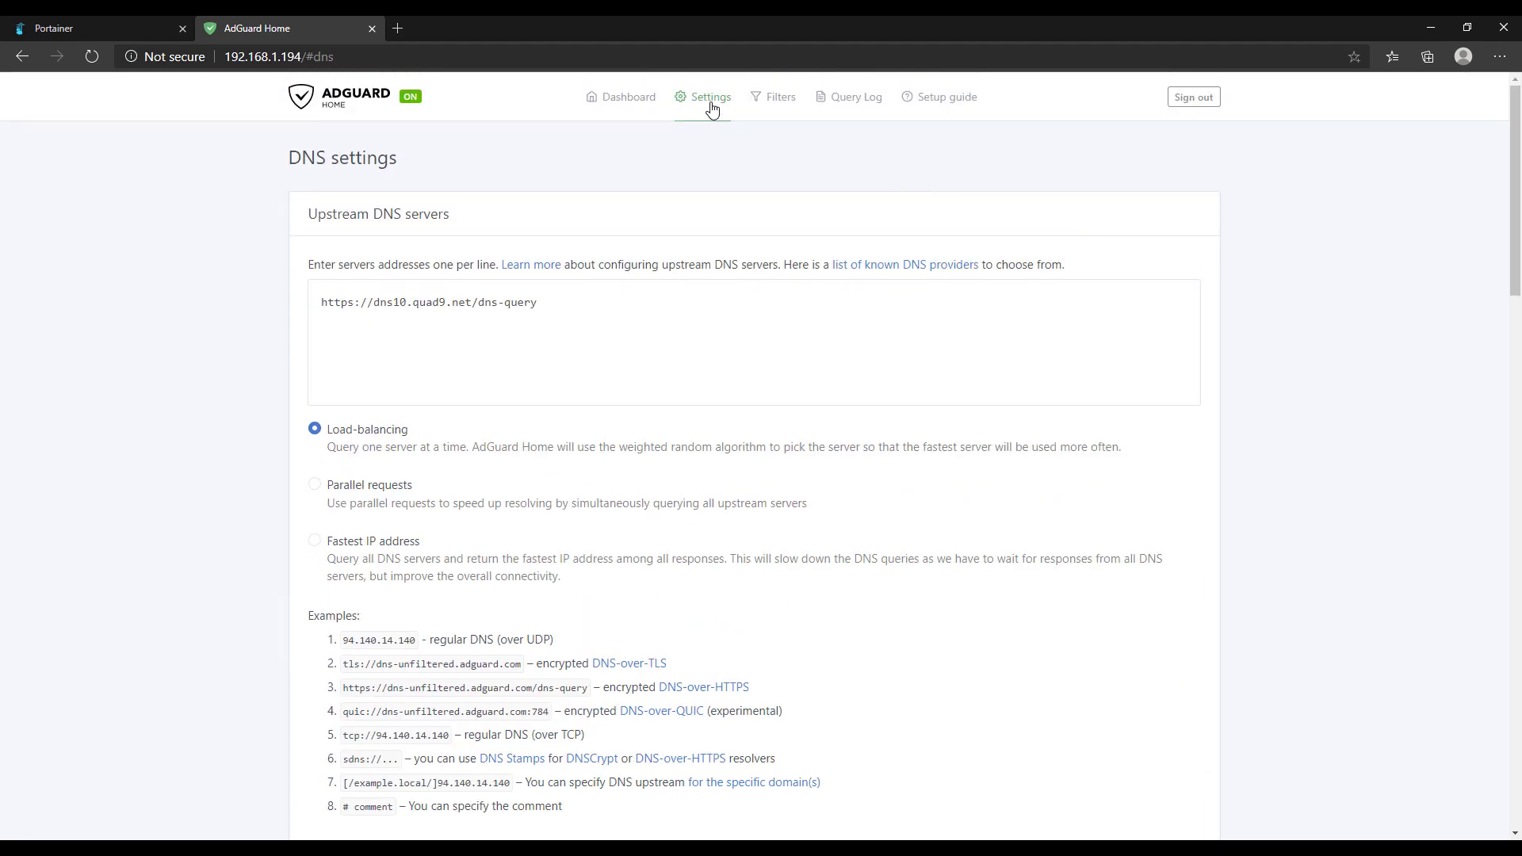
pyautogui.moveTo(712, 109)
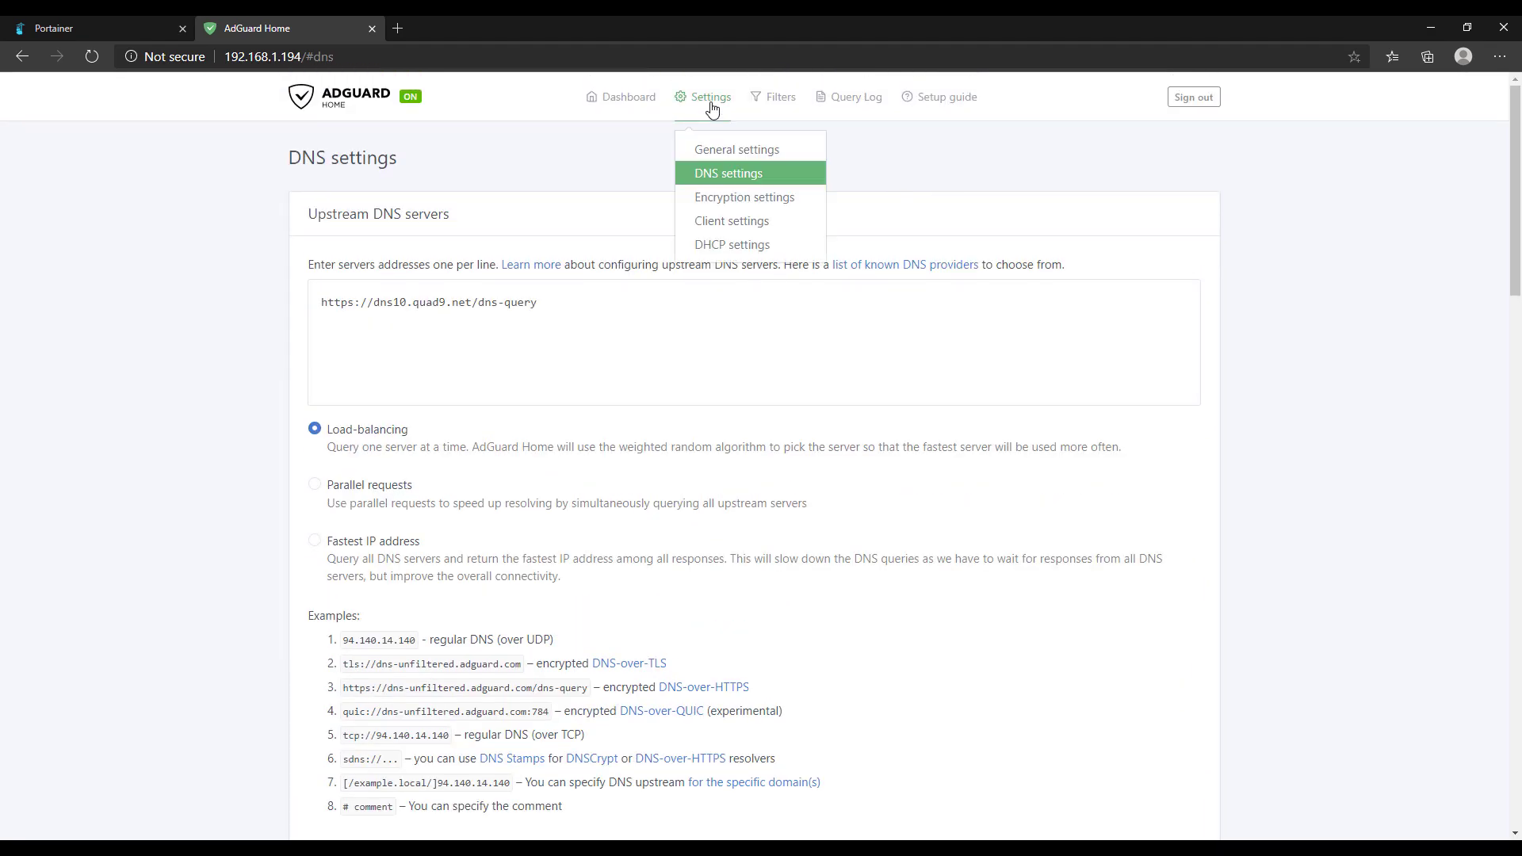
# Look over the Client settings page and the DHCP settings page.
pyautogui.click(737, 222)
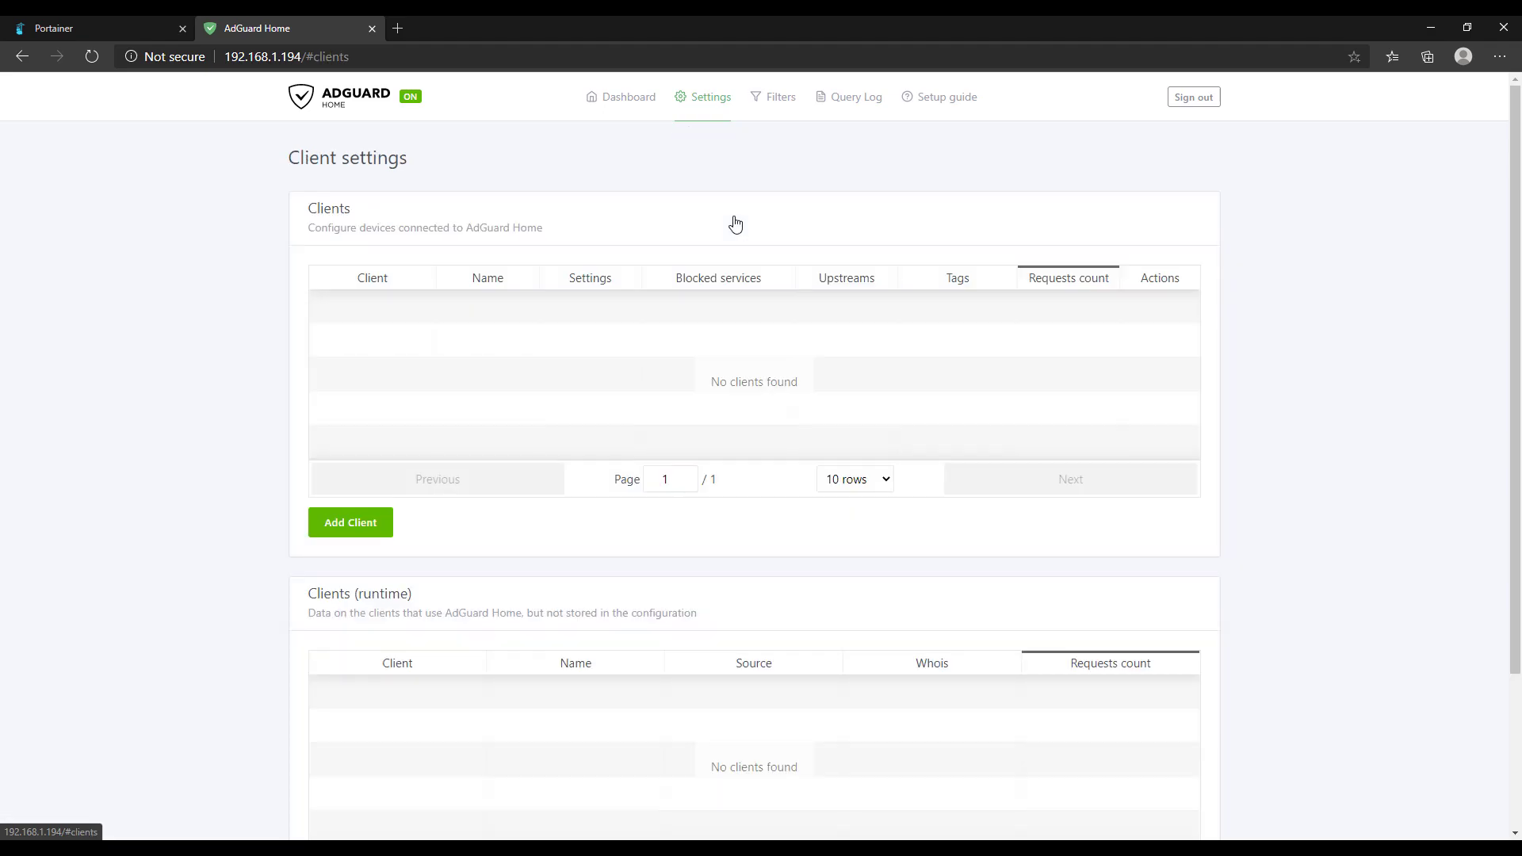
pyautogui.scroll(-2, 1062, 281)
pyautogui.scroll(2, 1084, 286)
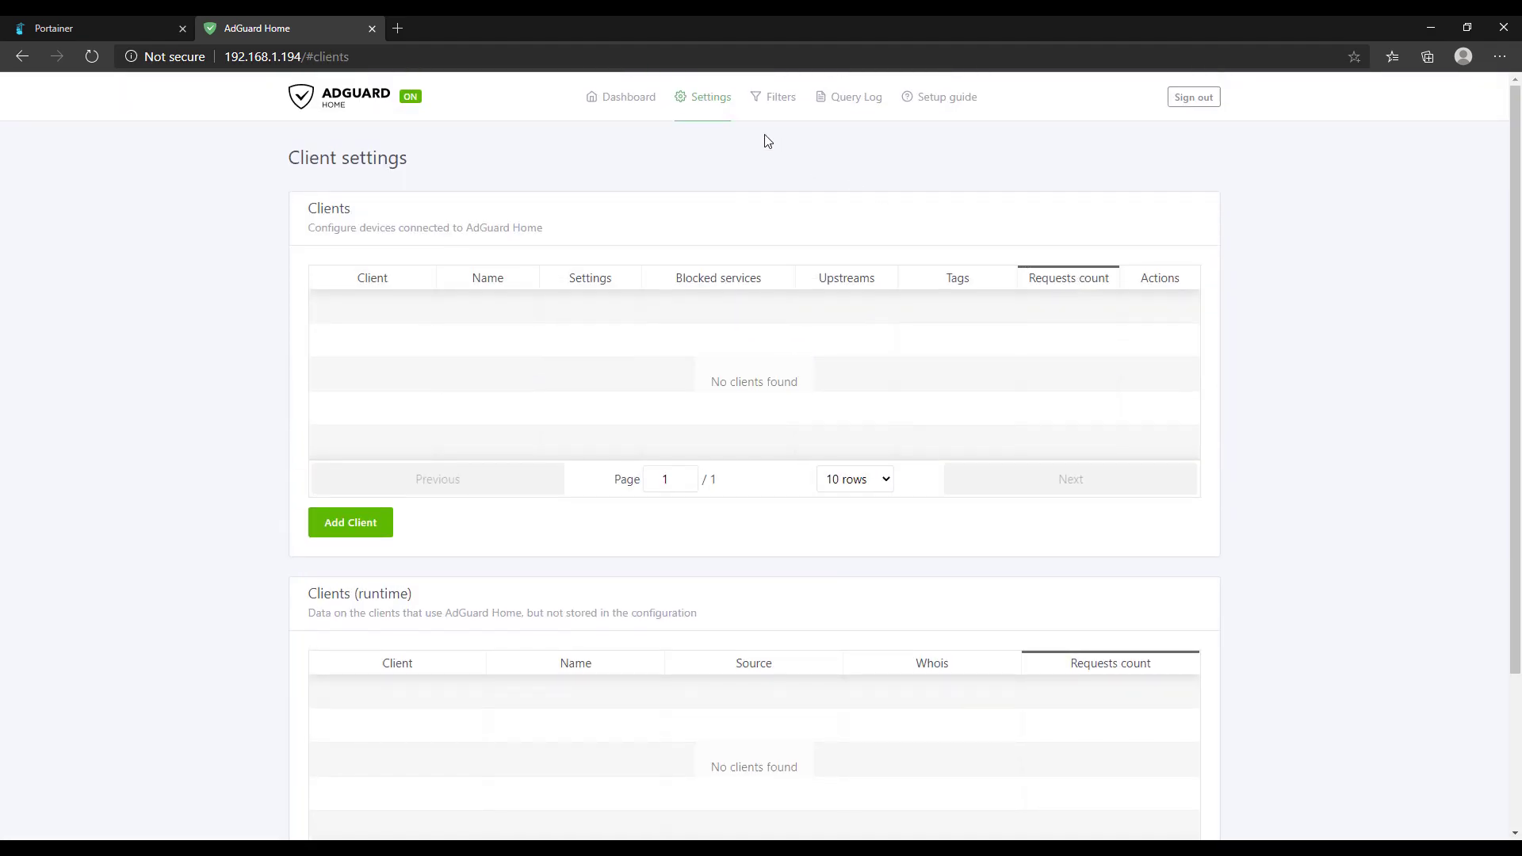
pyautogui.moveTo(710, 108)
pyautogui.click(737, 245)
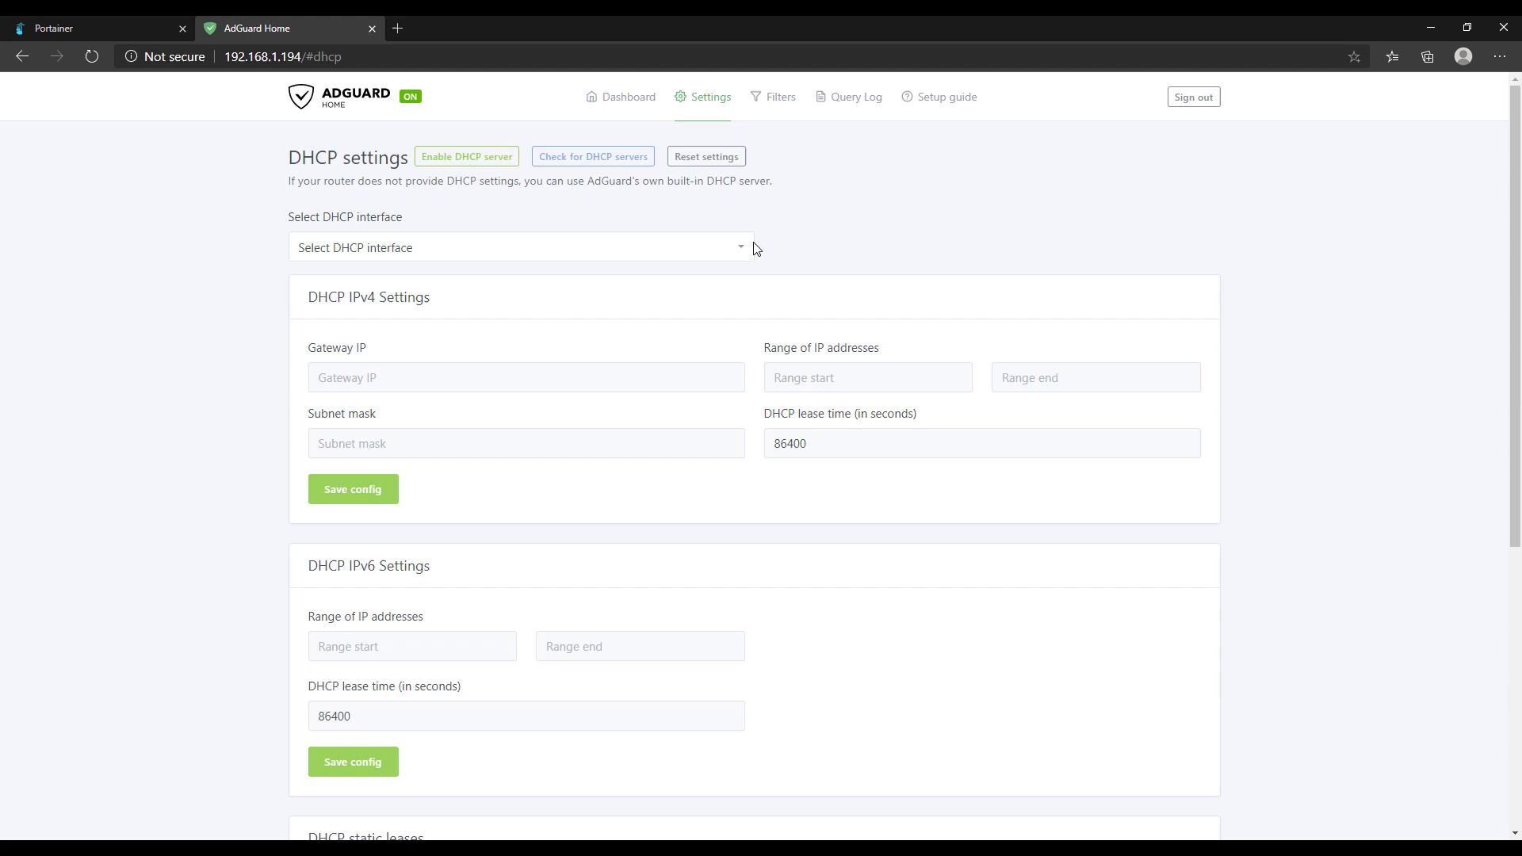
pyautogui.scroll(-3, 755, 248)
pyautogui.scroll(3, 755, 248)
# Browse the DNS blocklists, DNS allowlists and Blocked services pages, all services unblocked.
pyautogui.moveTo(785, 111)
pyautogui.click(794, 151)
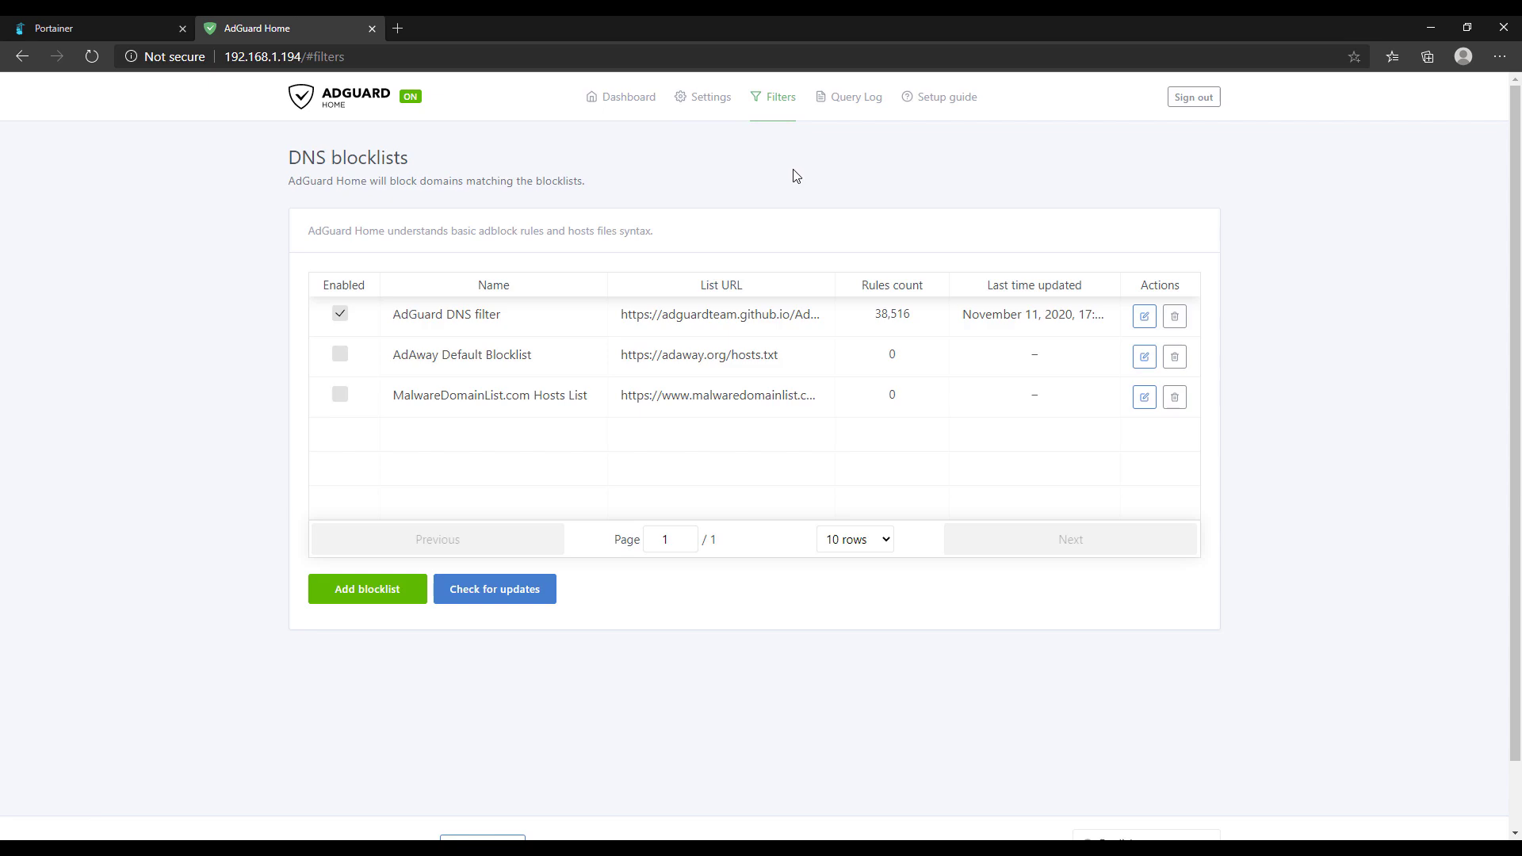
pyautogui.moveTo(785, 117)
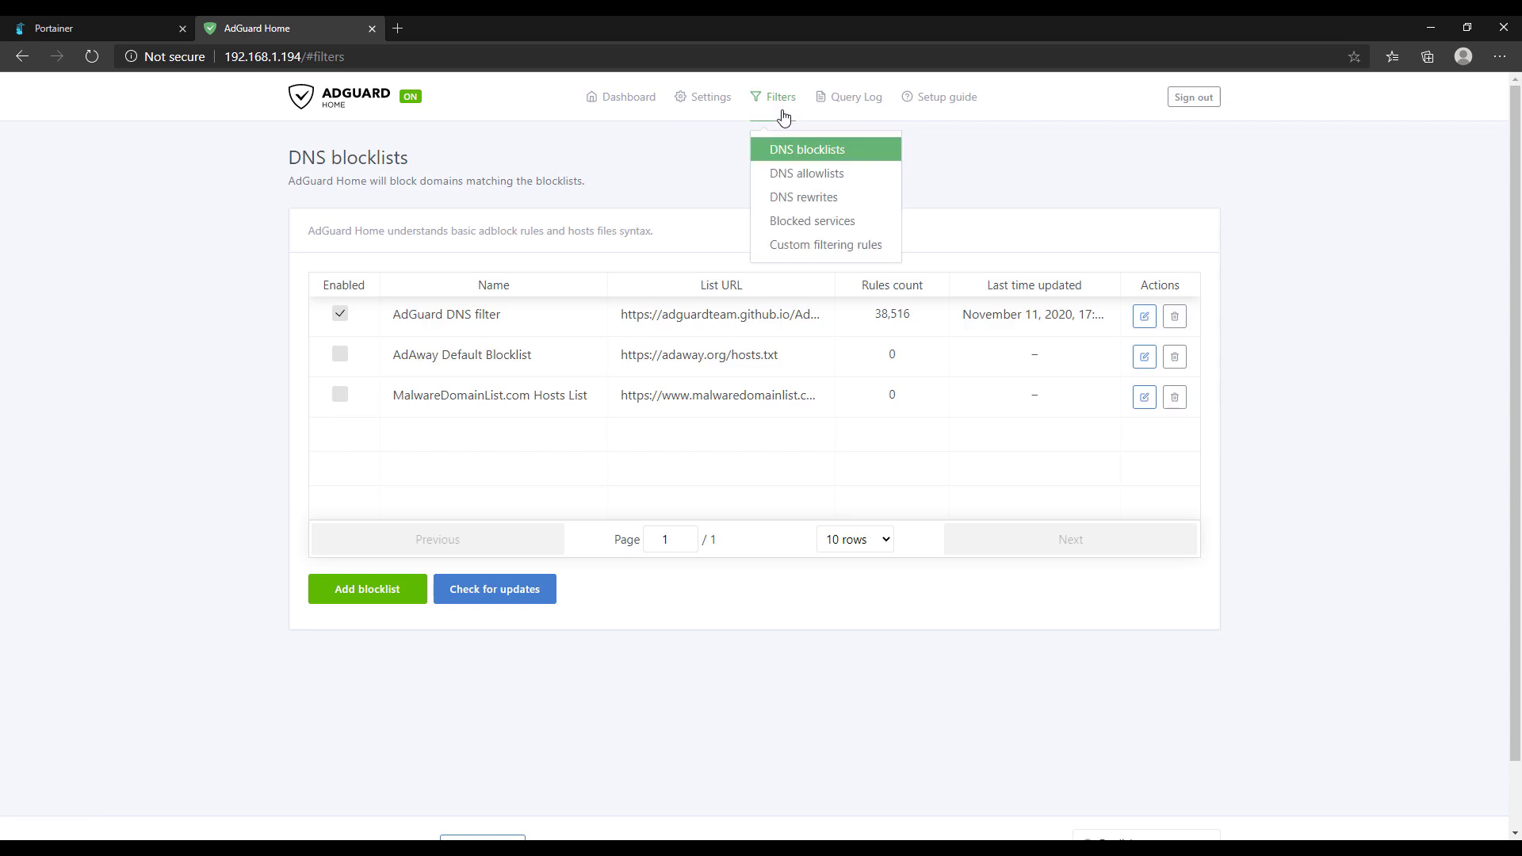
pyautogui.click(792, 172)
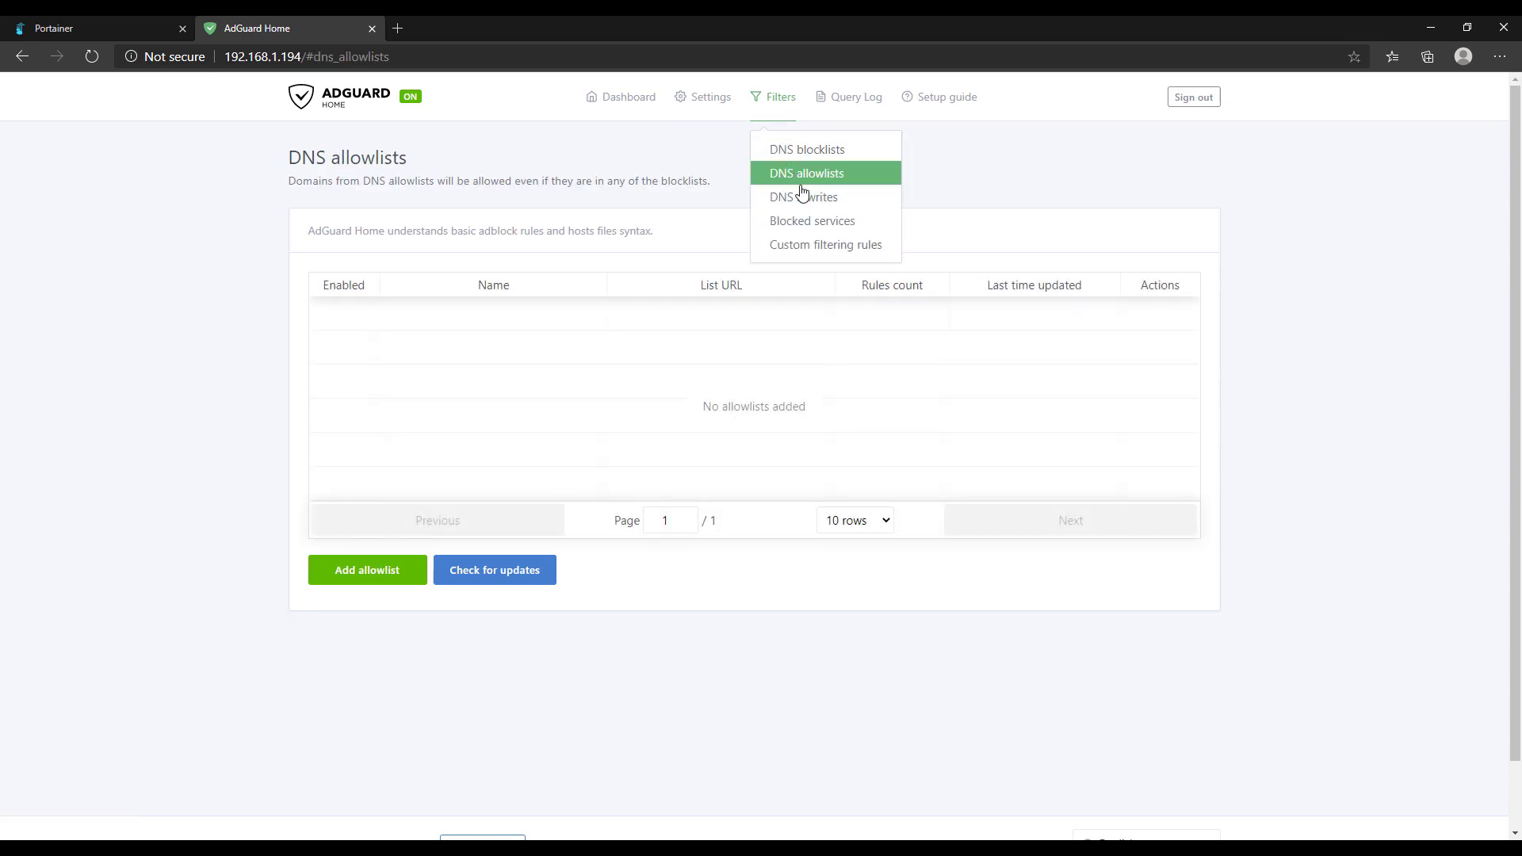
pyautogui.click(805, 222)
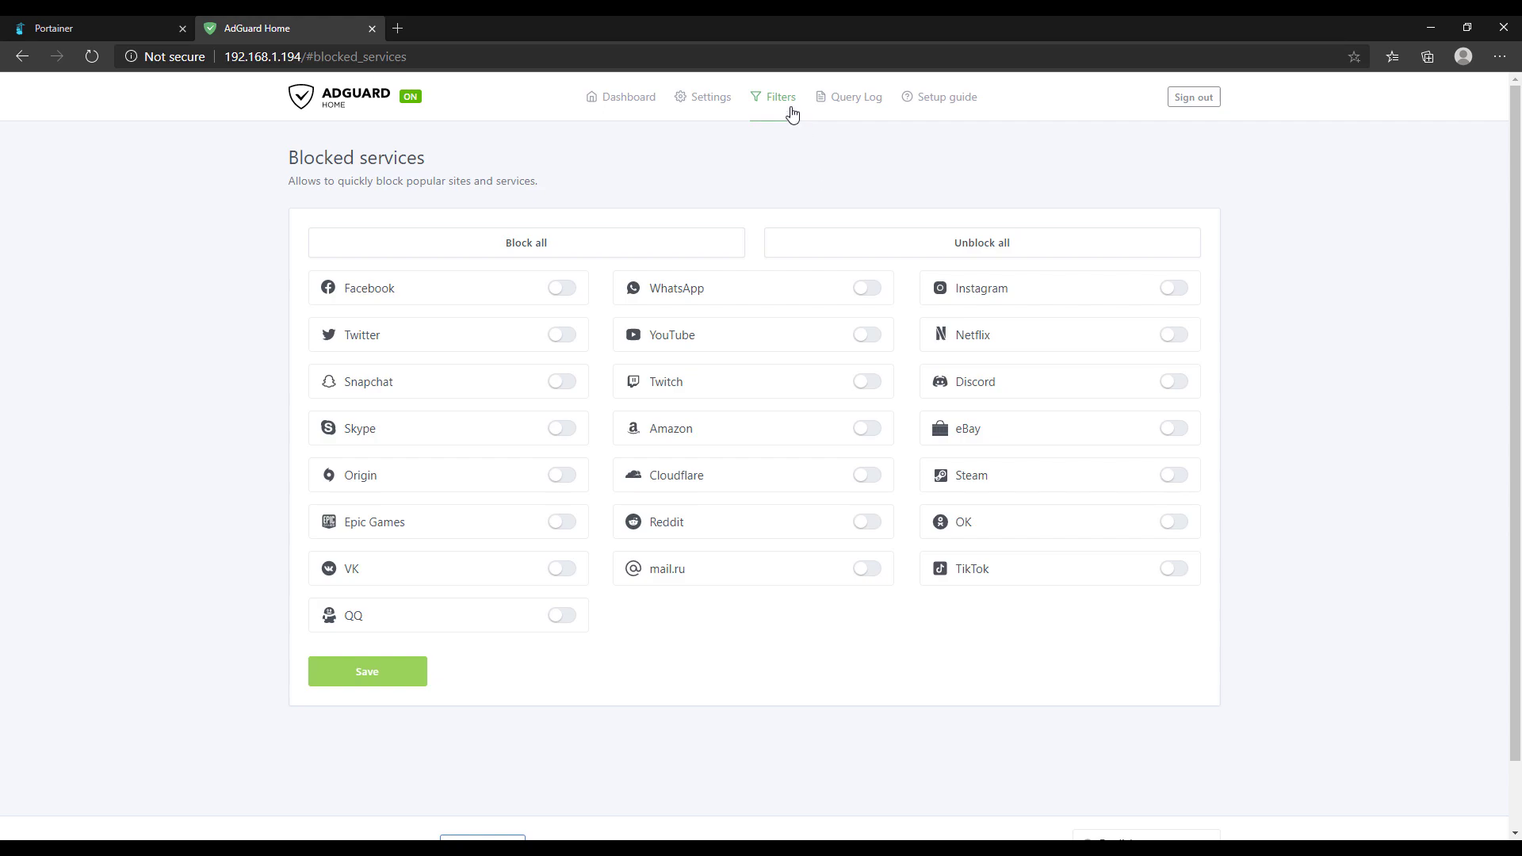
pyautogui.moveTo(791, 114)
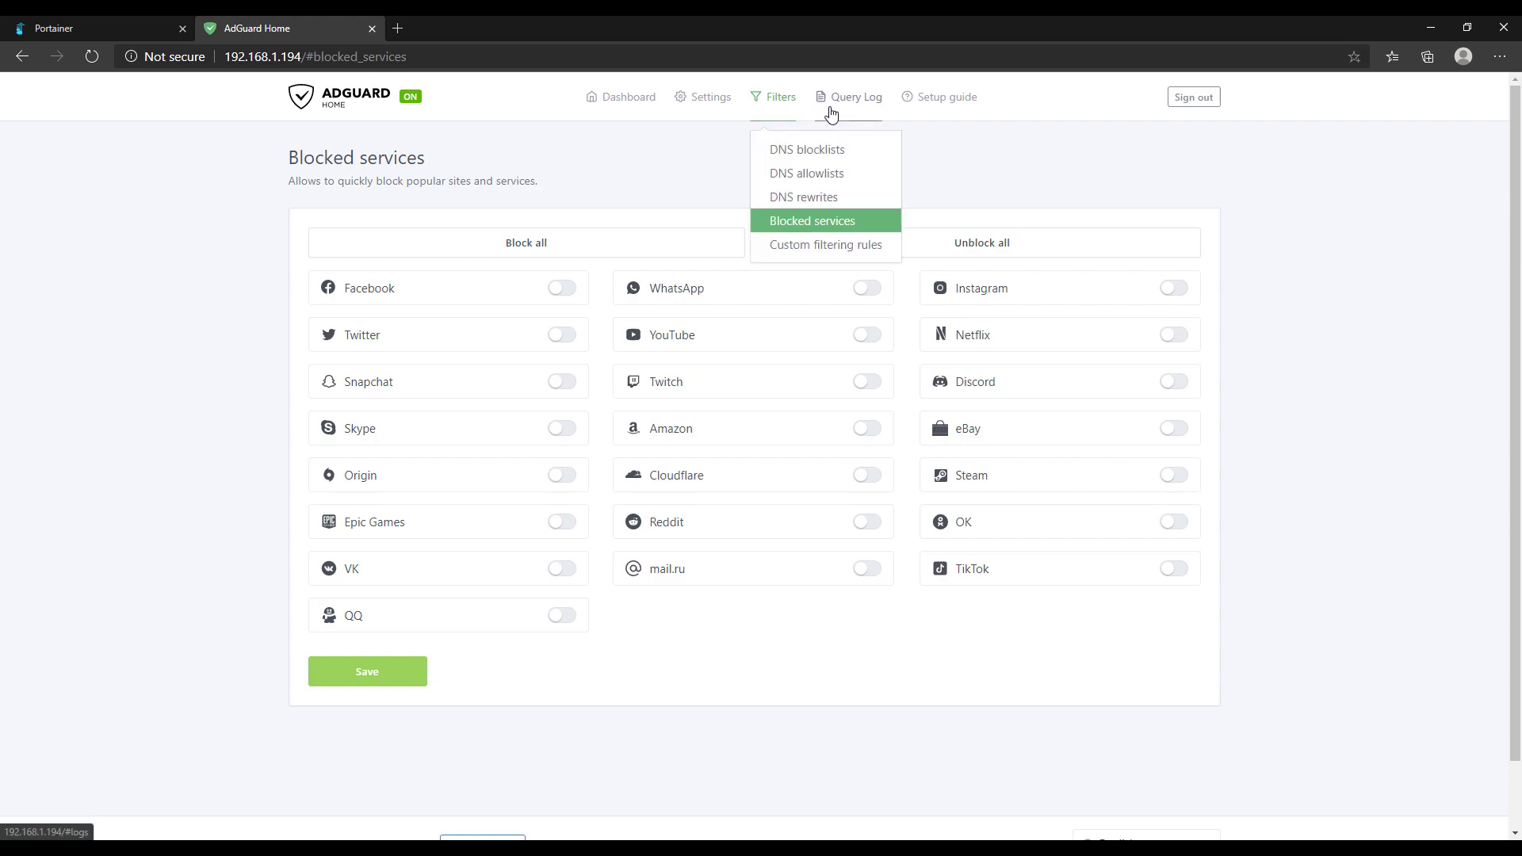
# Return to the Dashboard, where protection is on and every counter reads 0.
pyautogui.click(633, 104)
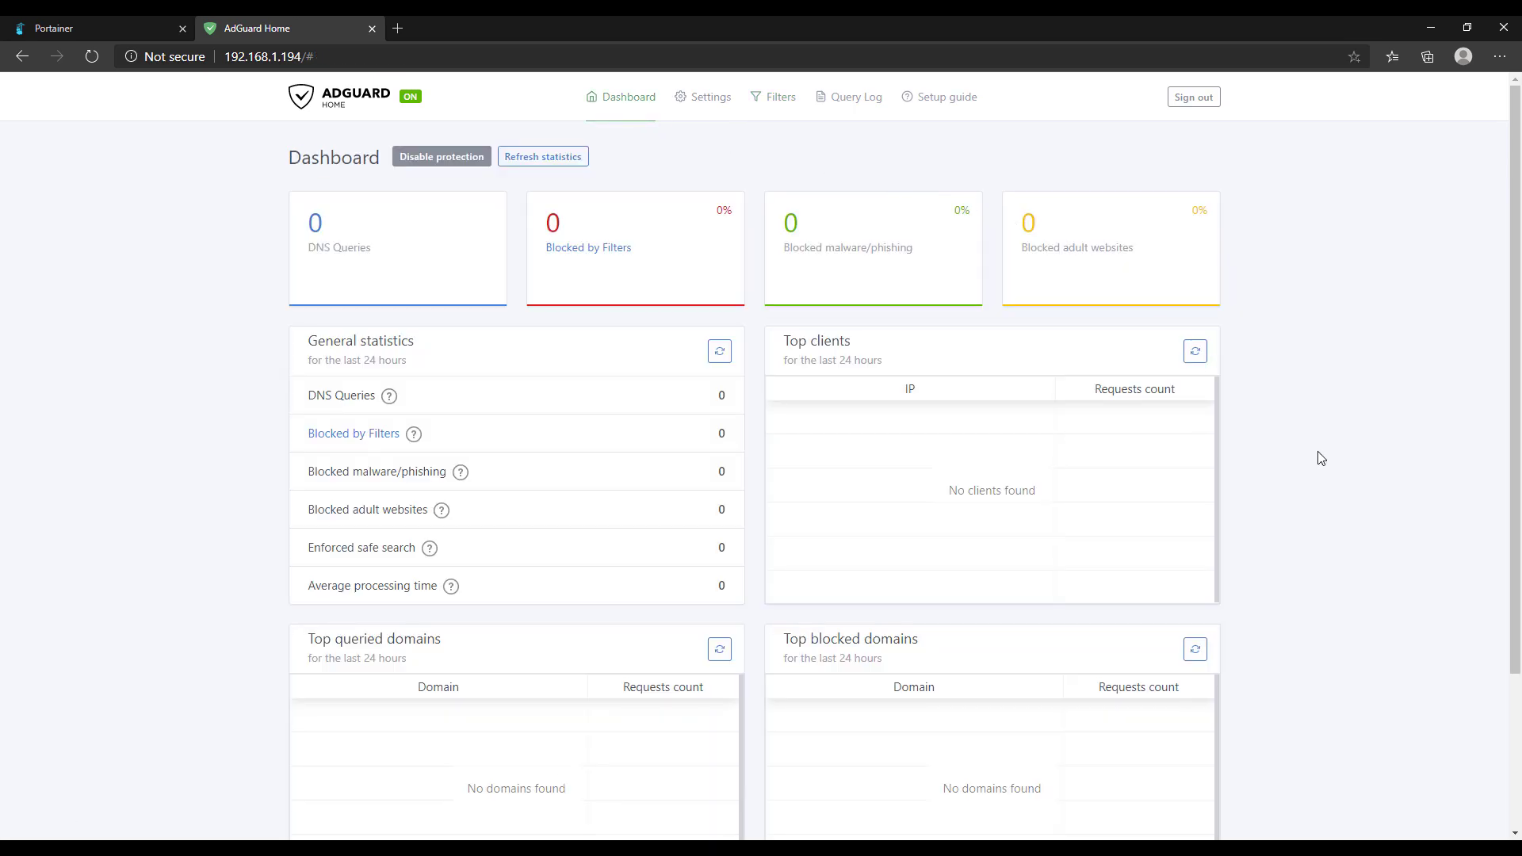